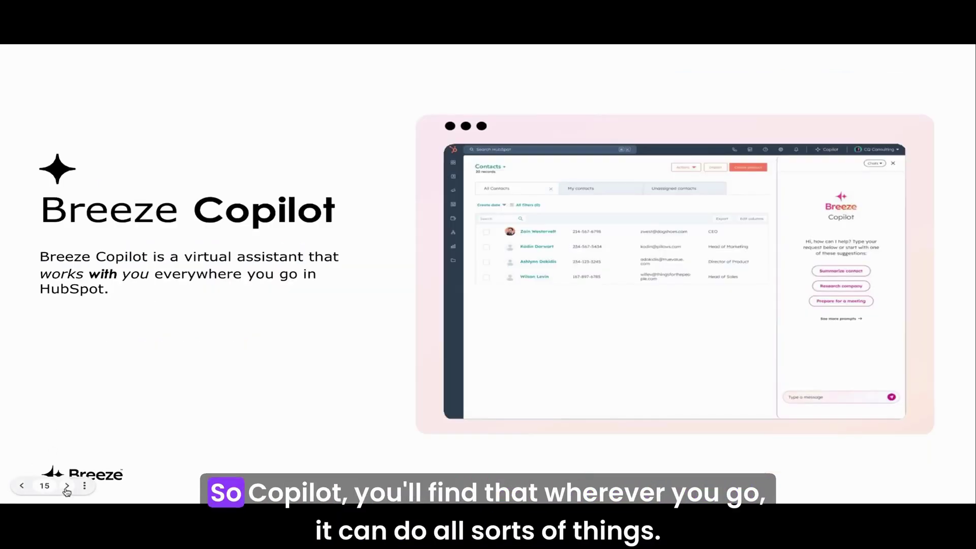
pyautogui.click(66, 487)
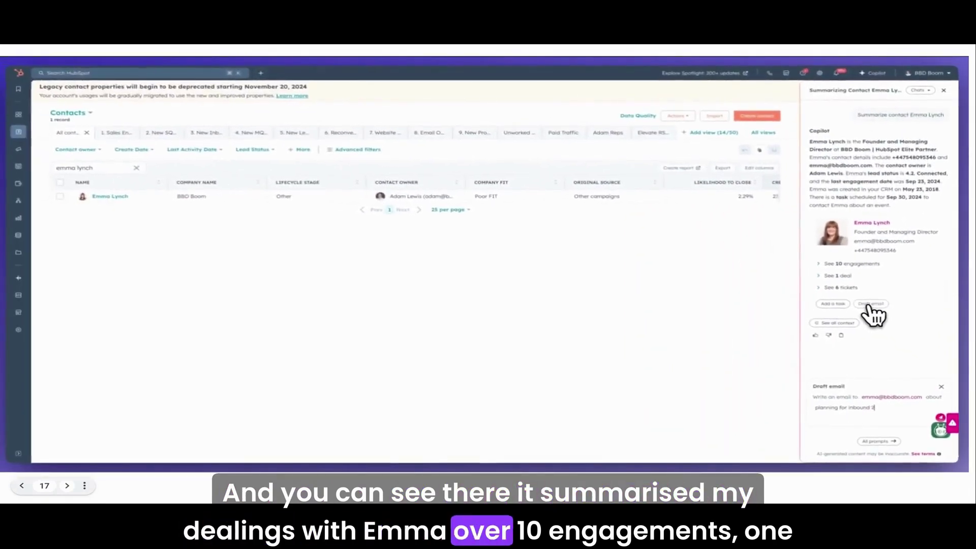
# Have Copilot draft an email about planning for Inbound 2025 in San Francisco, then request a meeting reminder task.
pyautogui.write('25 in San')
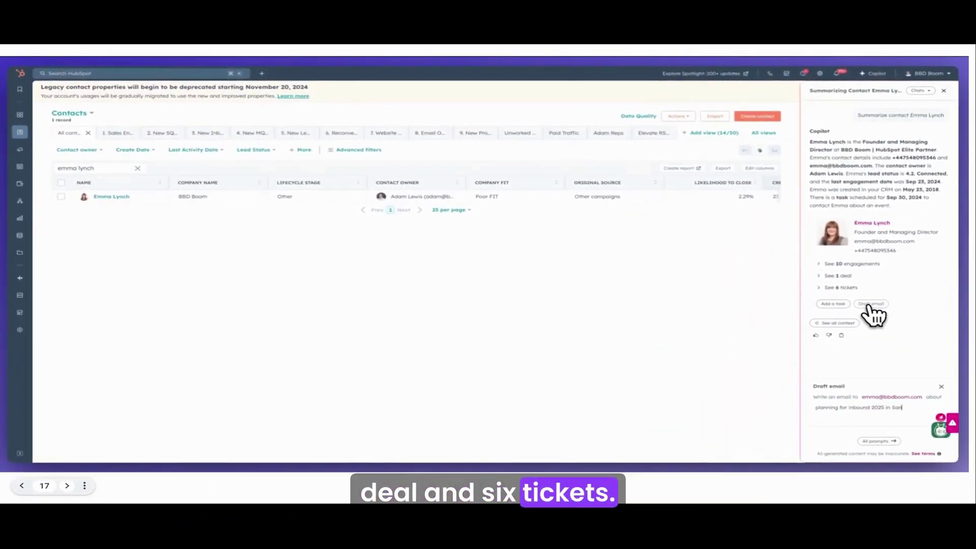
pyautogui.write(' Fransic')
pyautogui.press('BackSpace')
pyautogui.press('BackSpace')
pyautogui.press('BackSpace')
pyautogui.write('ci')
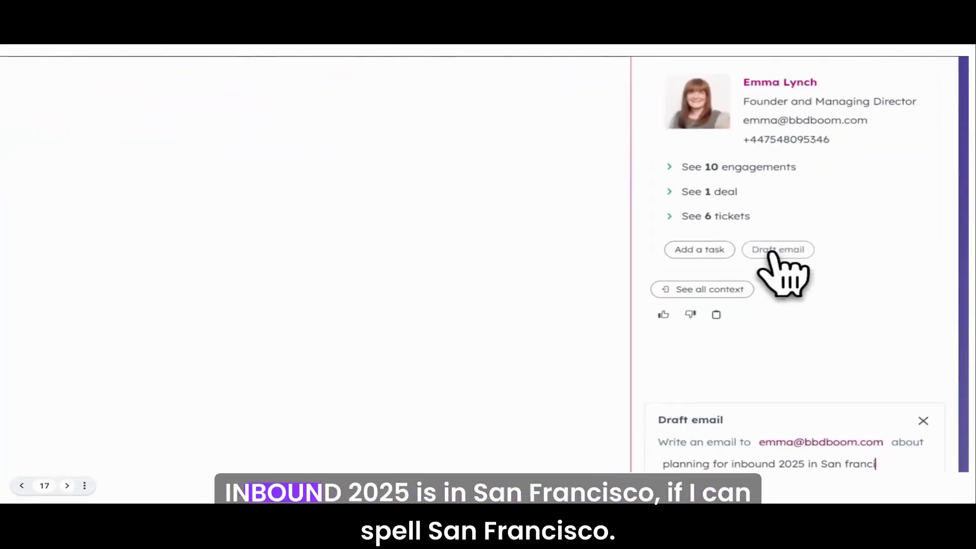
pyautogui.write('sco')
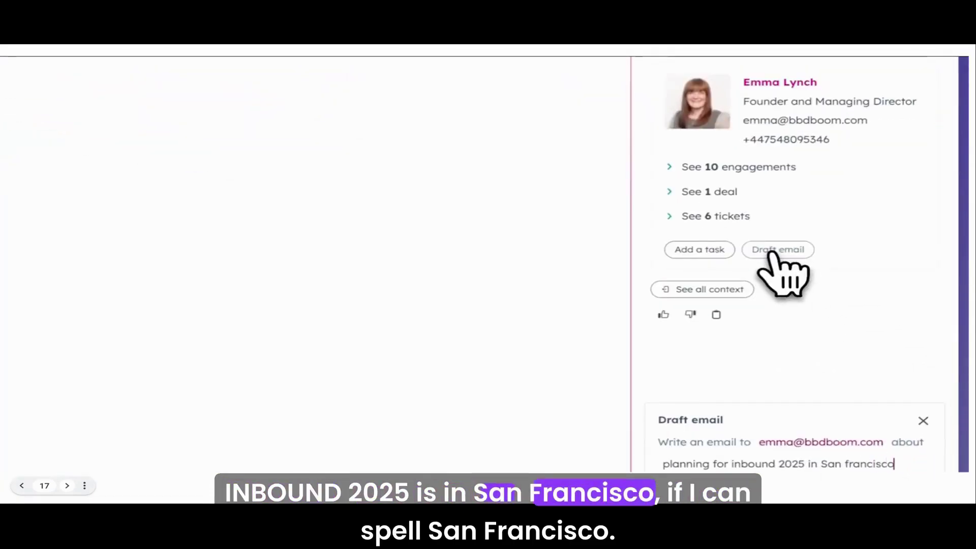
pyautogui.press('Return')
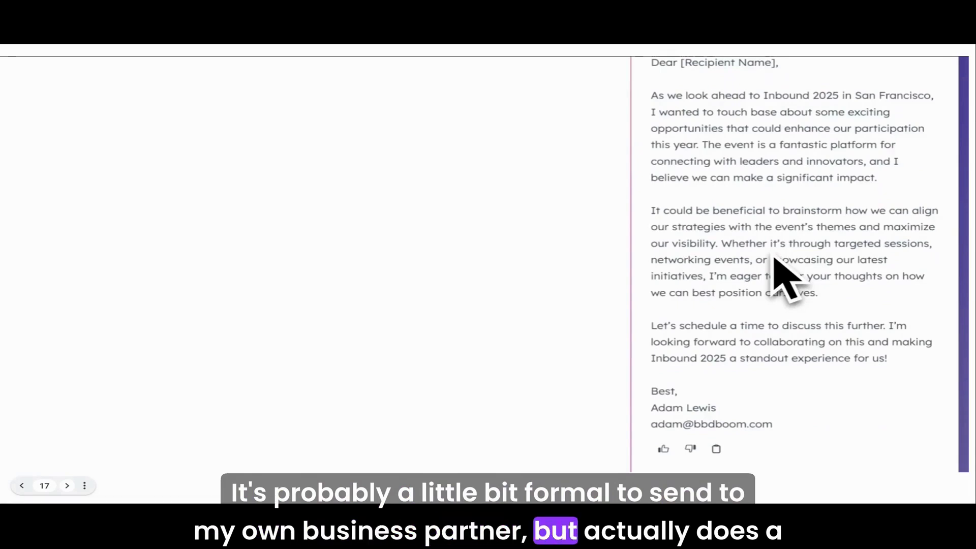
pyautogui.press('Return')
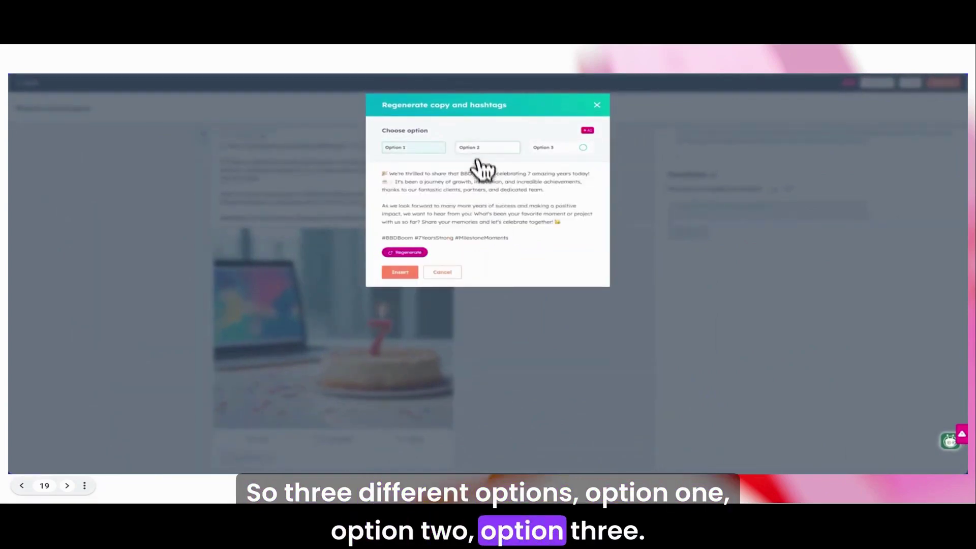
# Insert Option 2 copy into the 7-year anniversary post and schedule it on the BBD Boom LinkedIn account.
pyautogui.click(487, 147)
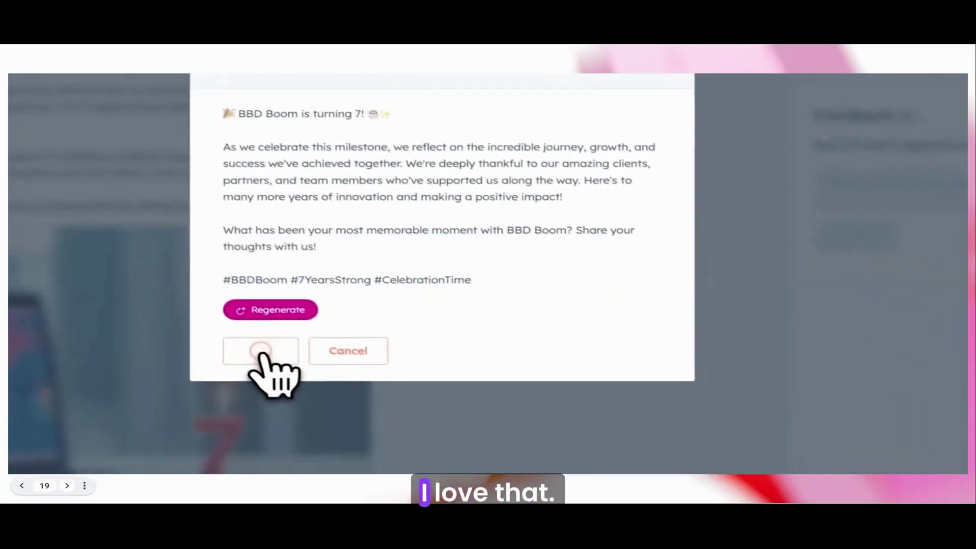
pyautogui.click(410, 428)
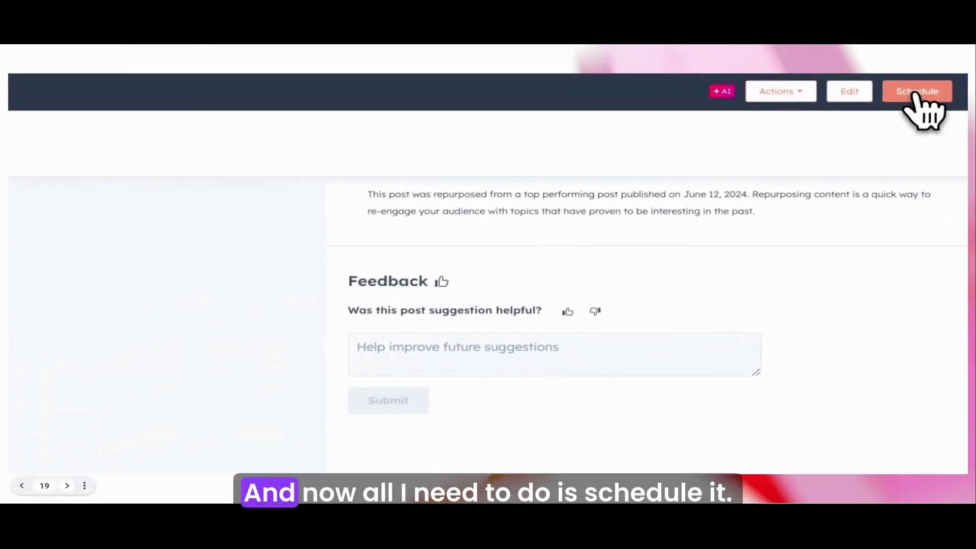
pyautogui.click(919, 91)
pyautogui.click(714, 187)
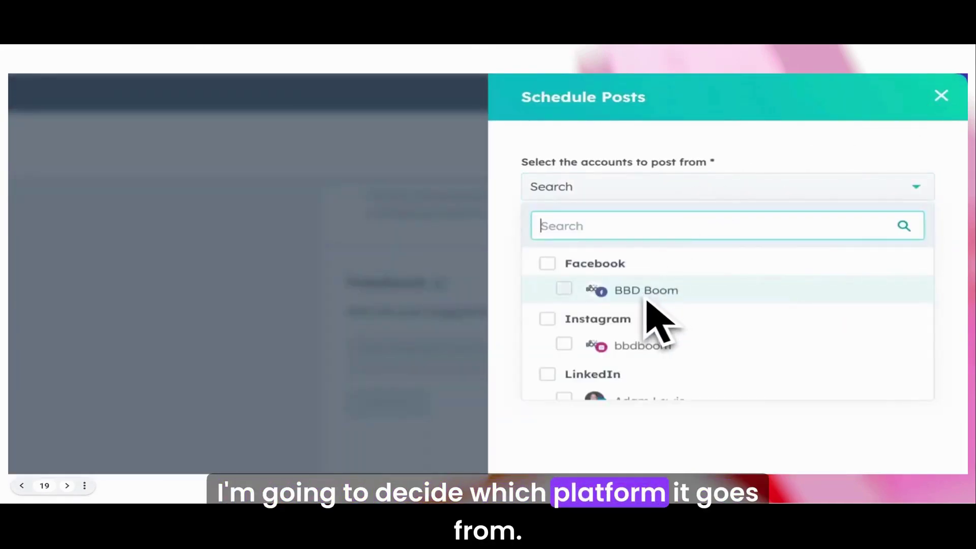
pyautogui.scroll(-2, 643, 341)
pyautogui.scroll(1, 804, 203)
pyautogui.scroll(-2, 813, 216)
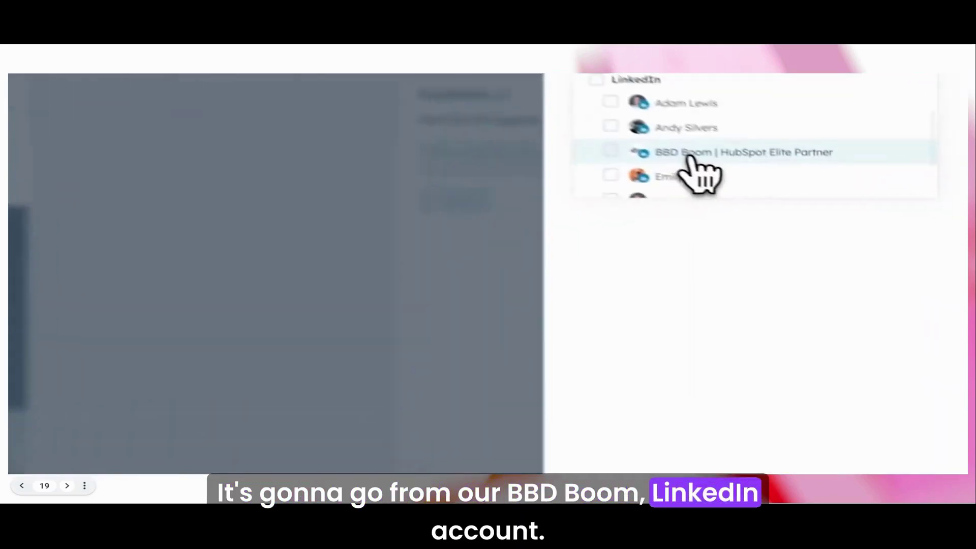
pyautogui.click(813, 210)
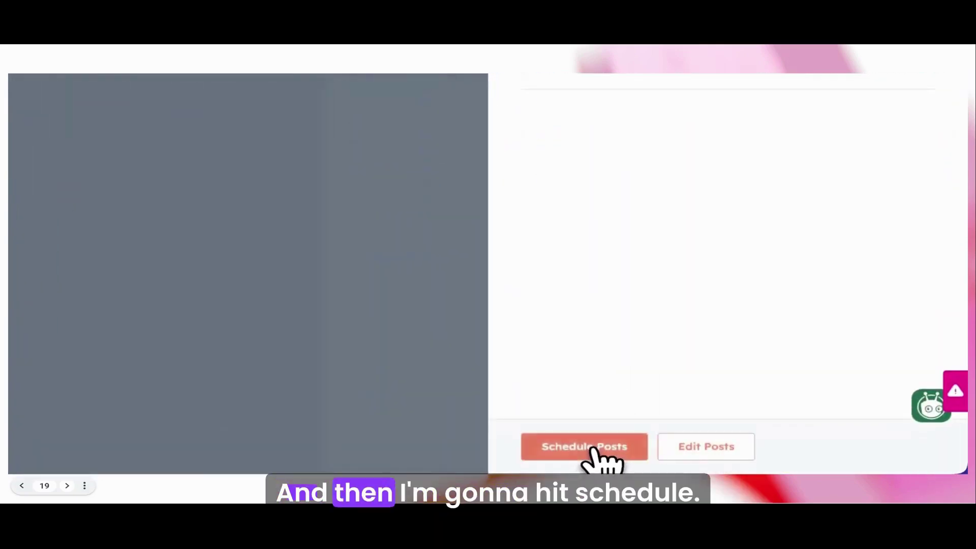
pyautogui.click(595, 450)
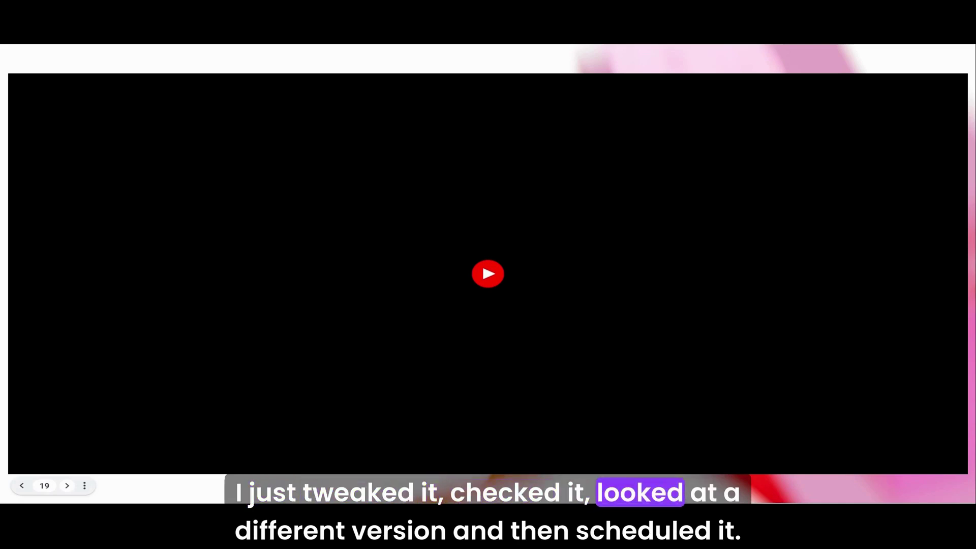
# Advance to the next slide, the blog post generator demo.
pyautogui.press('Right')
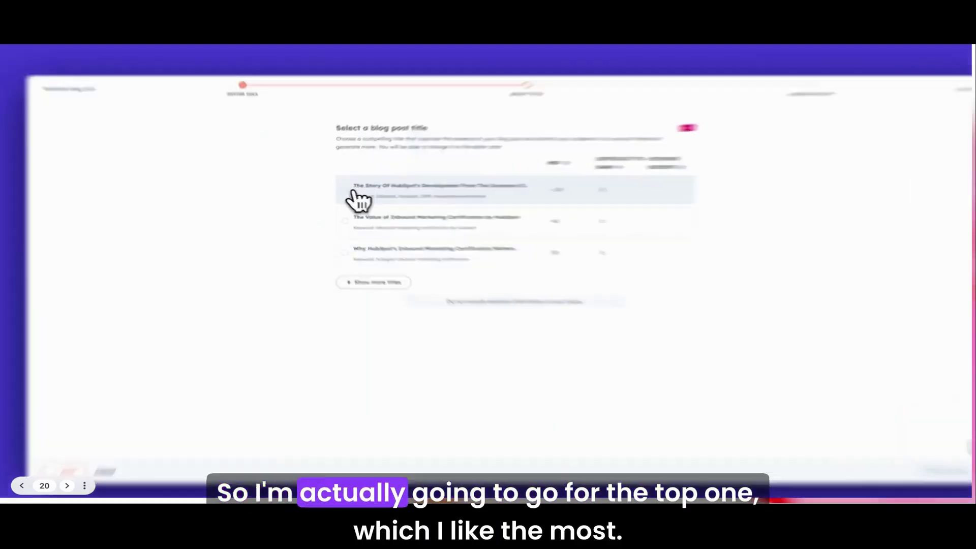
# Choose the top title, 'The Story Of HubSpot's Development From The Inventors…'.
pyautogui.click(353, 192)
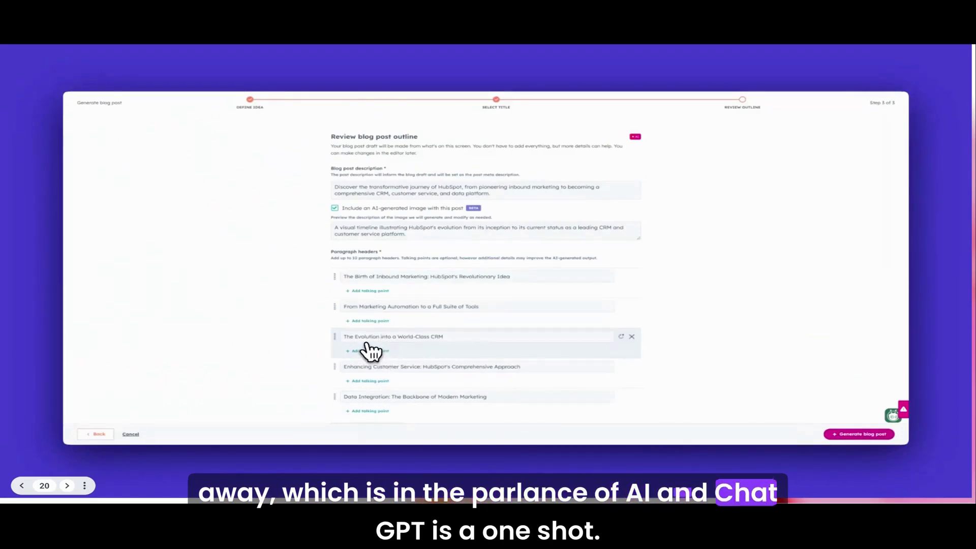
# Add a sixth header 'AI and c: Hubspot moving with the next evolu…' and generate the blog post.
pyautogui.scroll(-1, 379, 407)
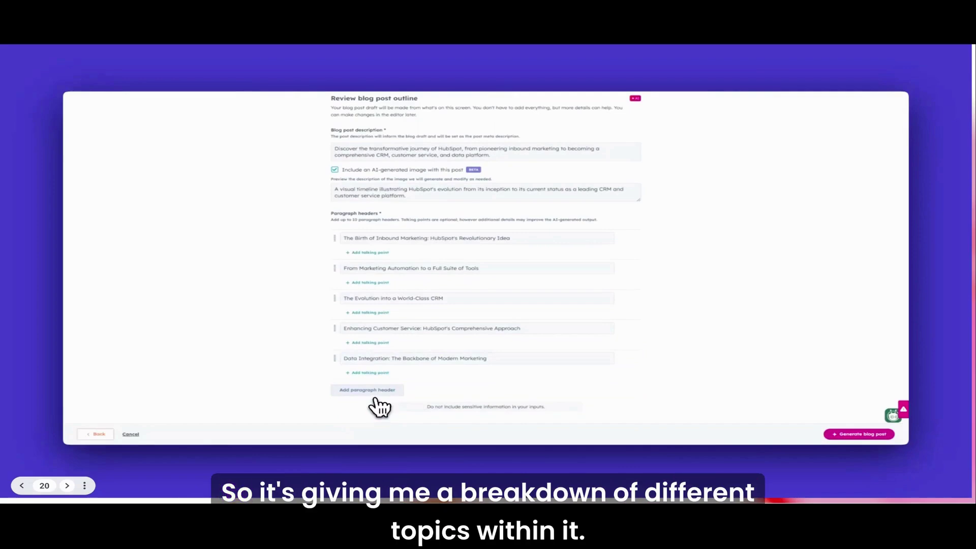
pyautogui.click(371, 390)
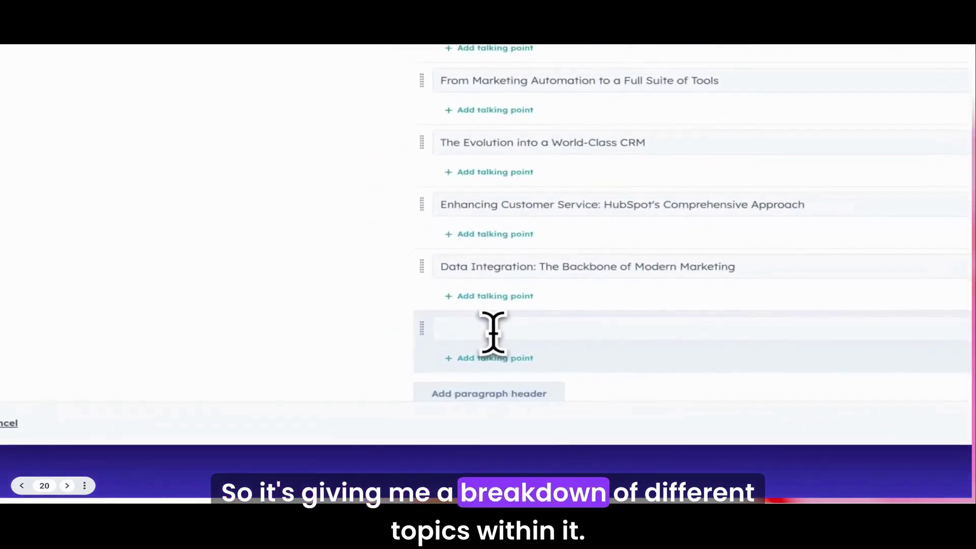
pyautogui.write('A')
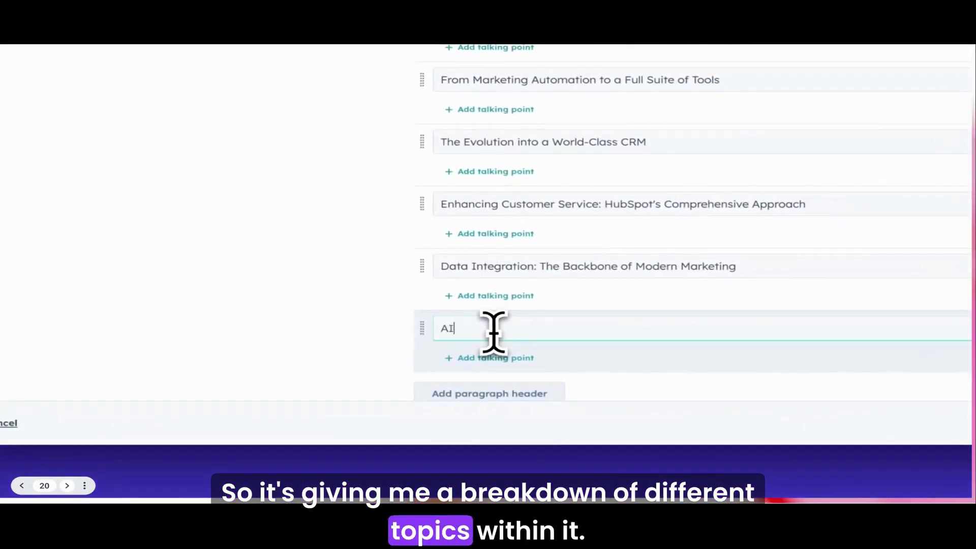
pyautogui.write('I')
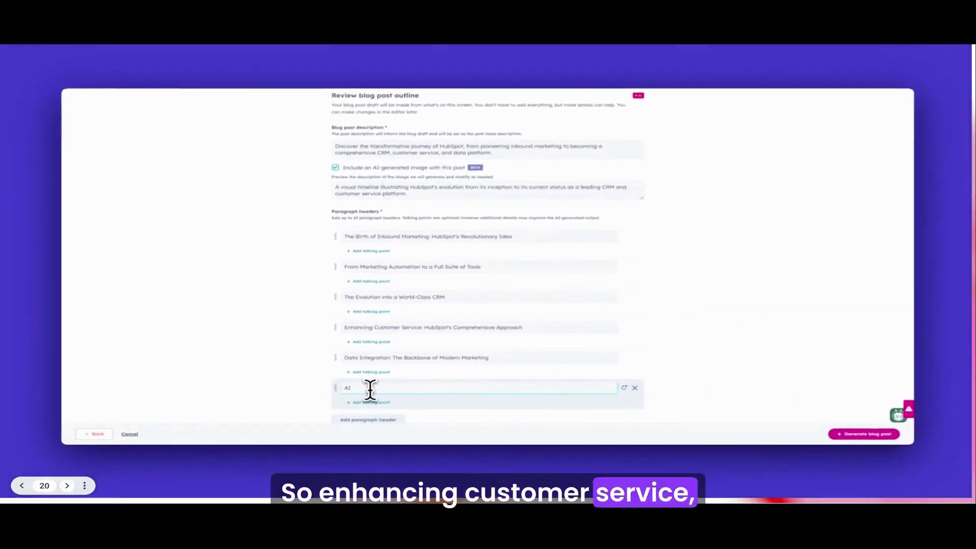
pyautogui.write(' and c')
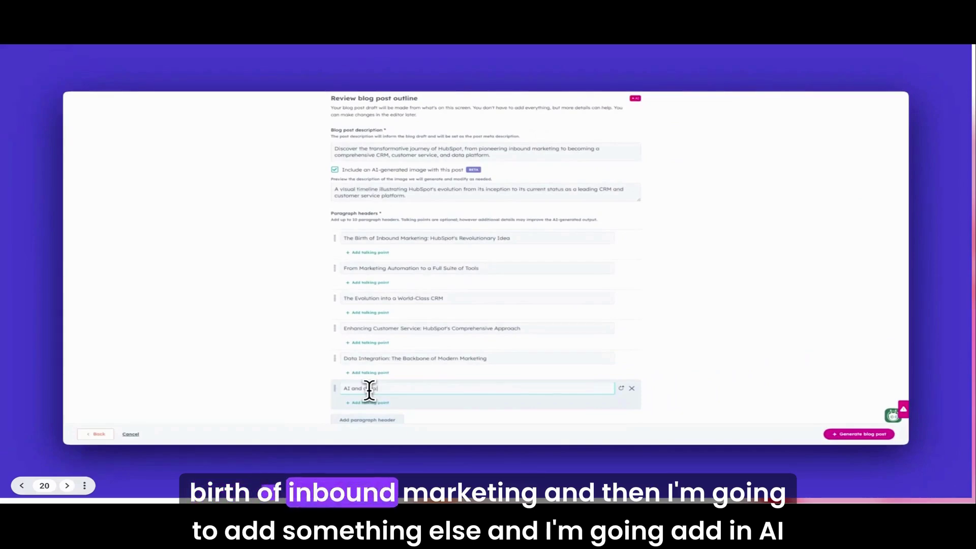
pyautogui.write(': Hubspot ')
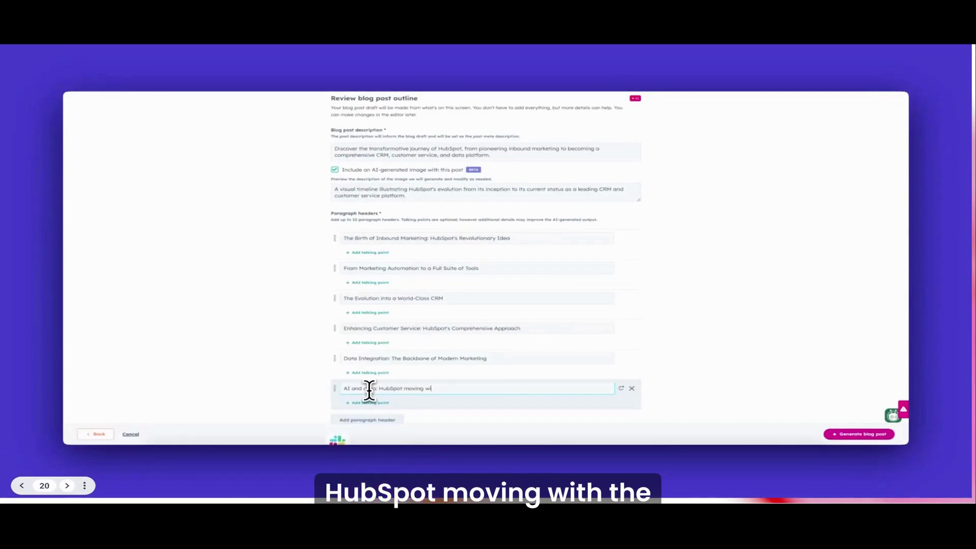
pyautogui.write('moving with the next evolution')
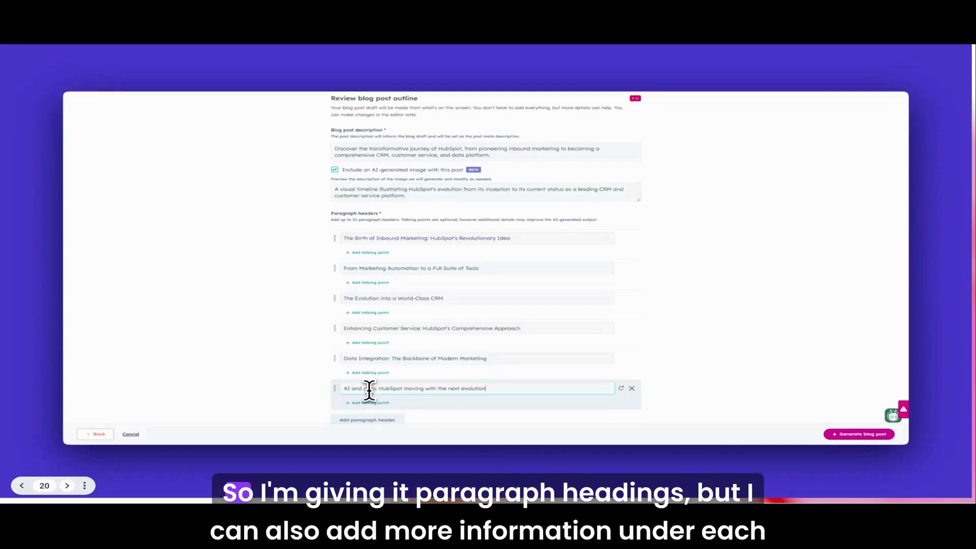
pyautogui.click(844, 434)
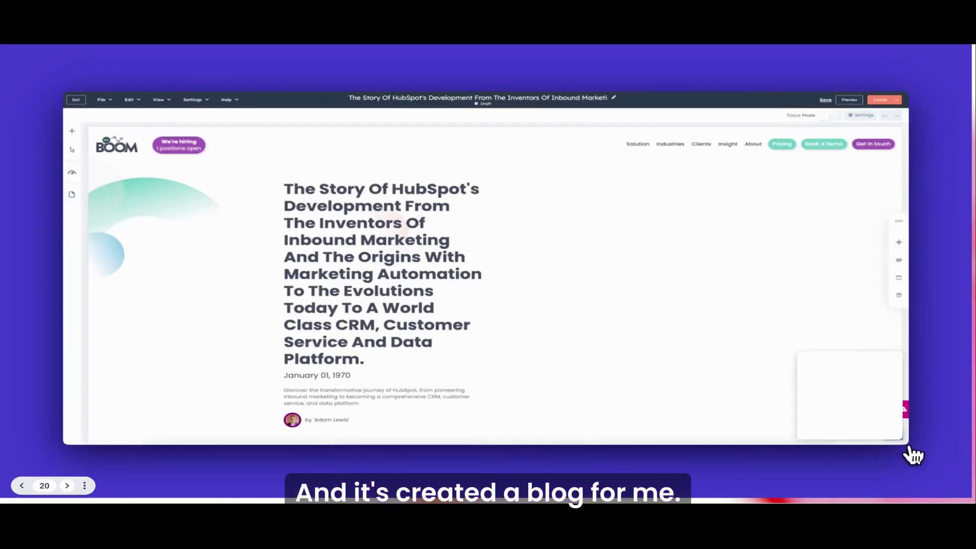
# Trim the title's middle lines, 'Today' and trailing 'Customer Service And Data Platform' so it ends 'World Class CRM'.
pyautogui.scroll(-3, 464, 366)
pyautogui.scroll(3, 444, 360)
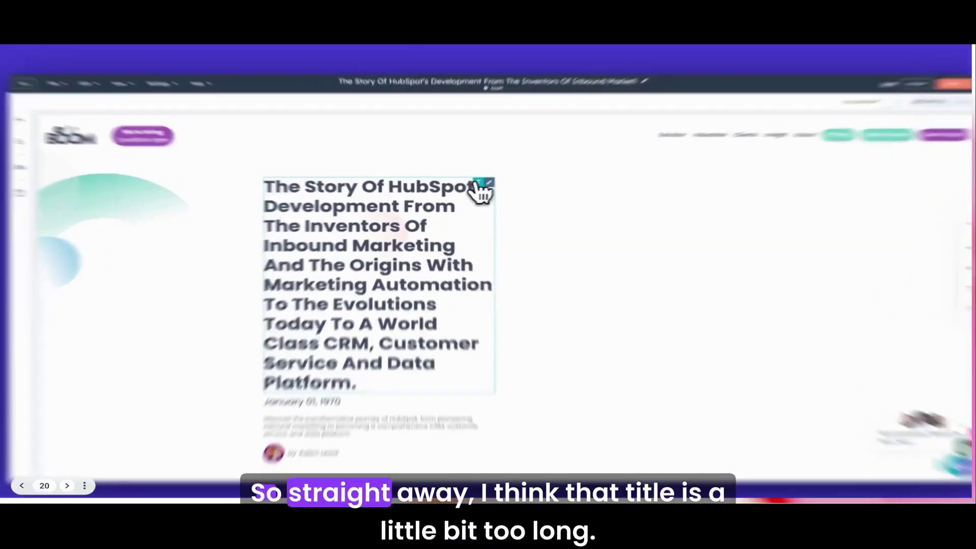
pyautogui.click(460, 210)
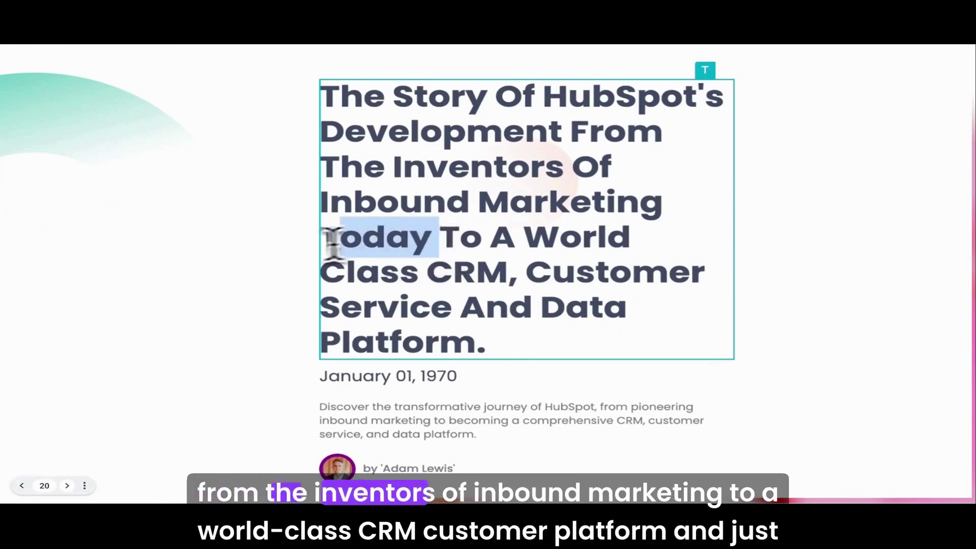
pyautogui.press('BackSpace')
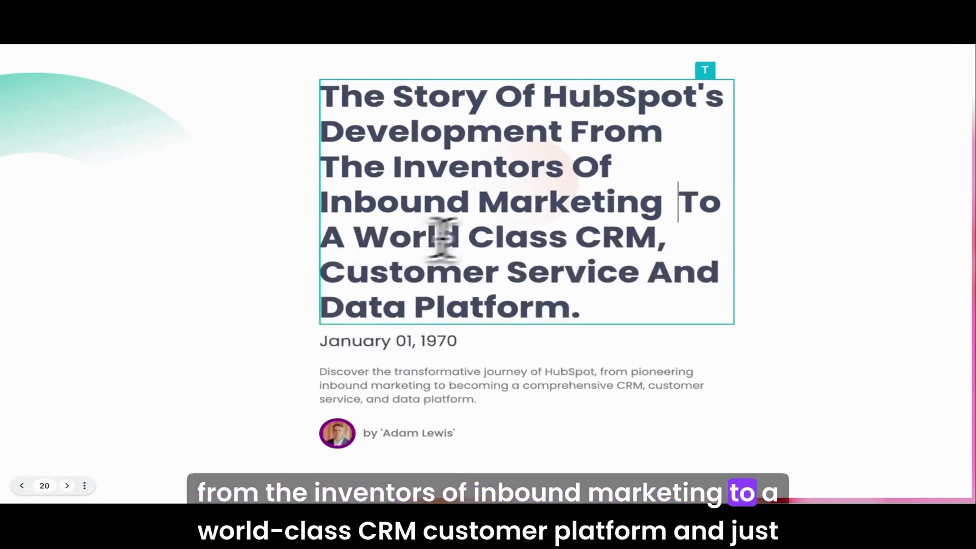
pyautogui.moveTo(660, 238); pyautogui.dragTo(669, 293)
pyautogui.press('BackSpace')
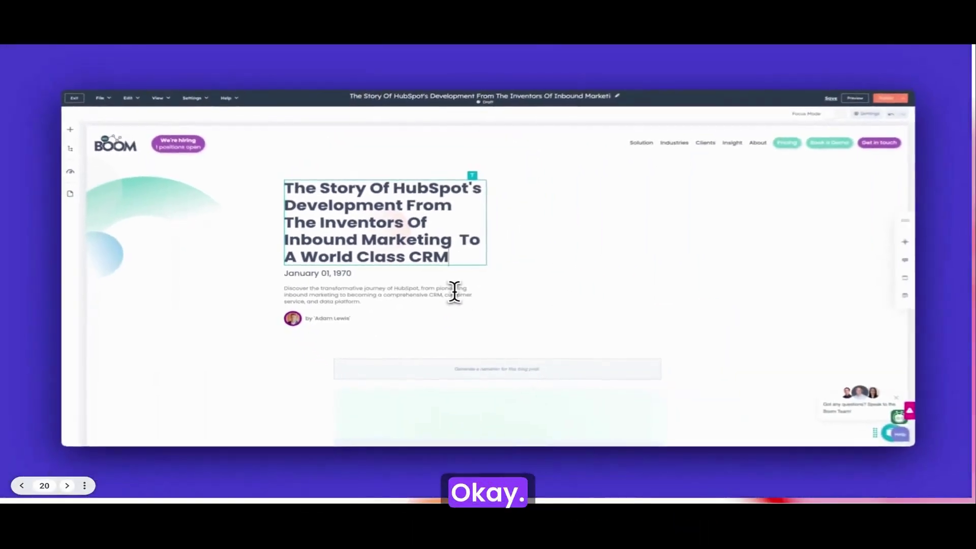
# Scroll down the draft and open the AI content generation options.
pyautogui.scroll(-3, 450, 297)
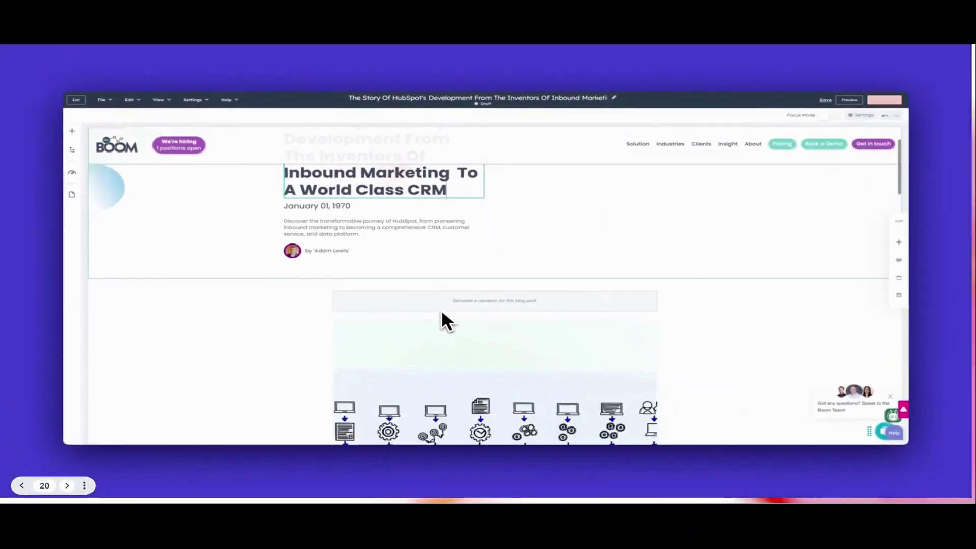
pyautogui.scroll(-2, 523, 327)
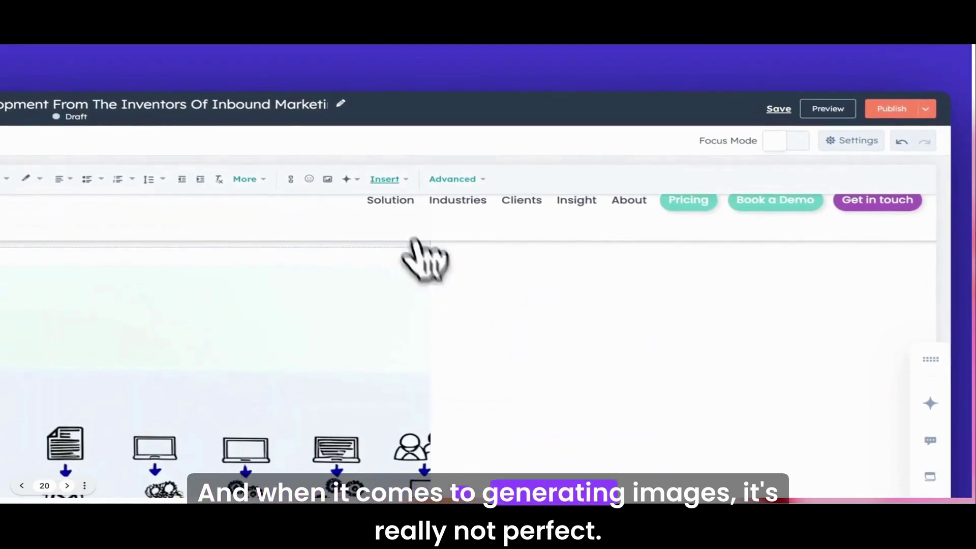
pyautogui.click(358, 180)
# Generate AI images from 'HubSpot Offices Boston' and insert the second office picture into the post.
pyautogui.click(336, 282)
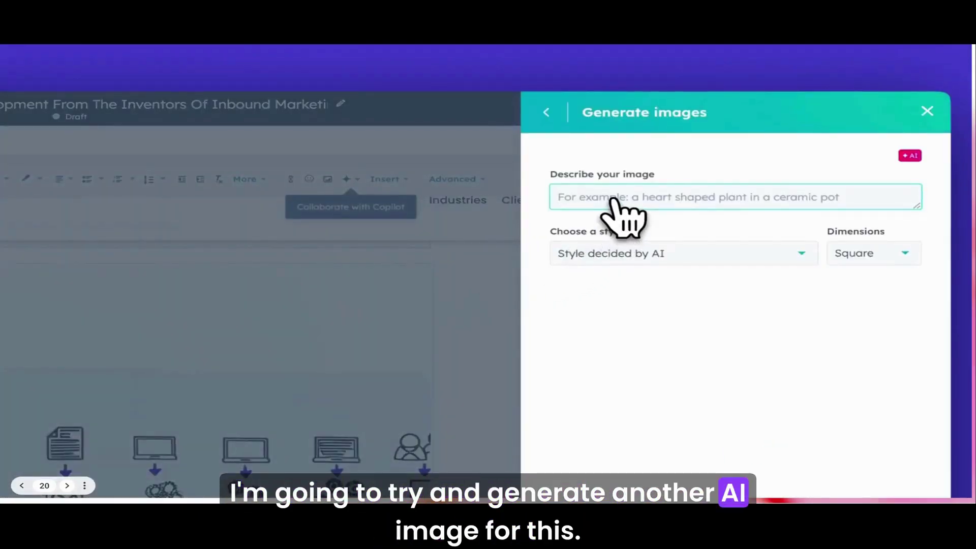
pyautogui.click(613, 201)
pyautogui.write('HubSpot')
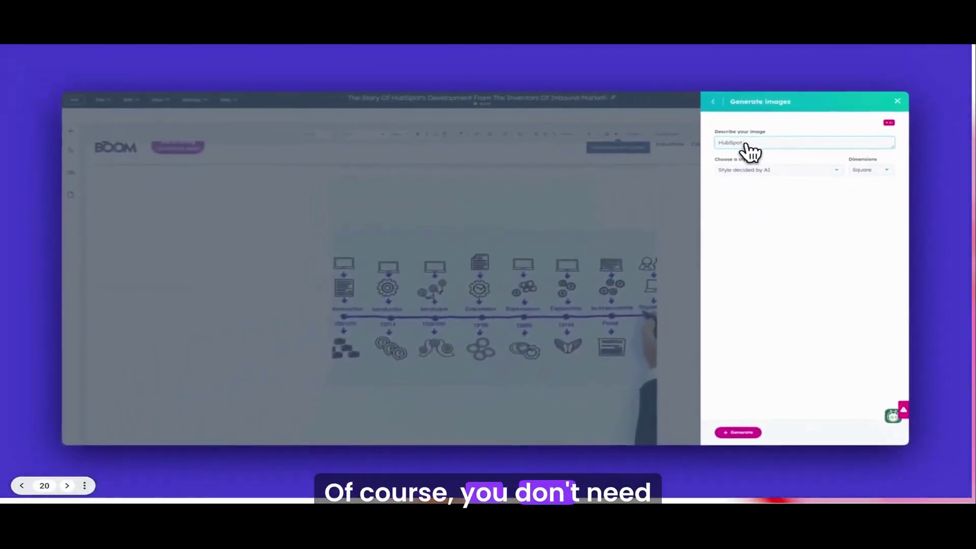
pyautogui.write(' Offices Boston')
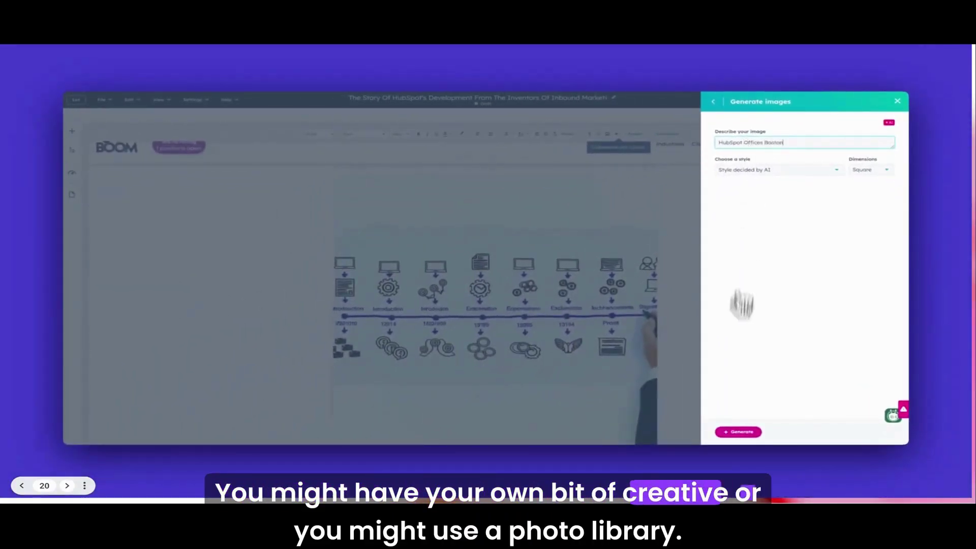
pyautogui.click(738, 432)
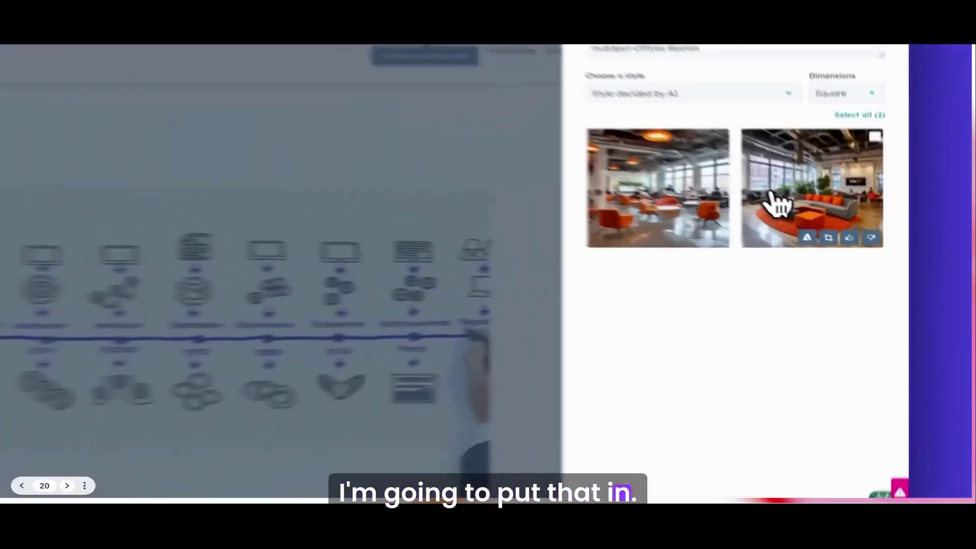
pyautogui.click(778, 203)
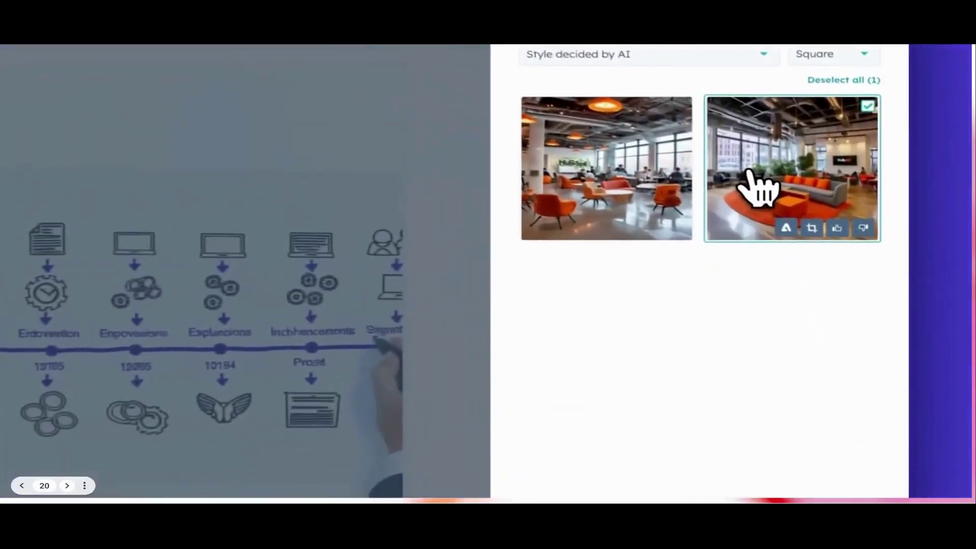
pyautogui.click(787, 419)
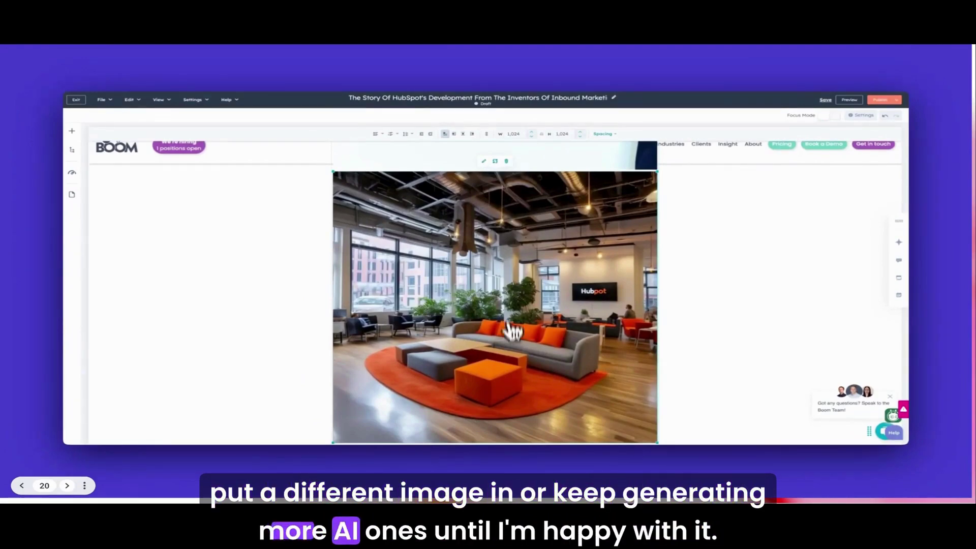
# Review the blog draft, then open its narration panel with the Alloy AI voice.
pyautogui.scroll(-4, 512, 346)
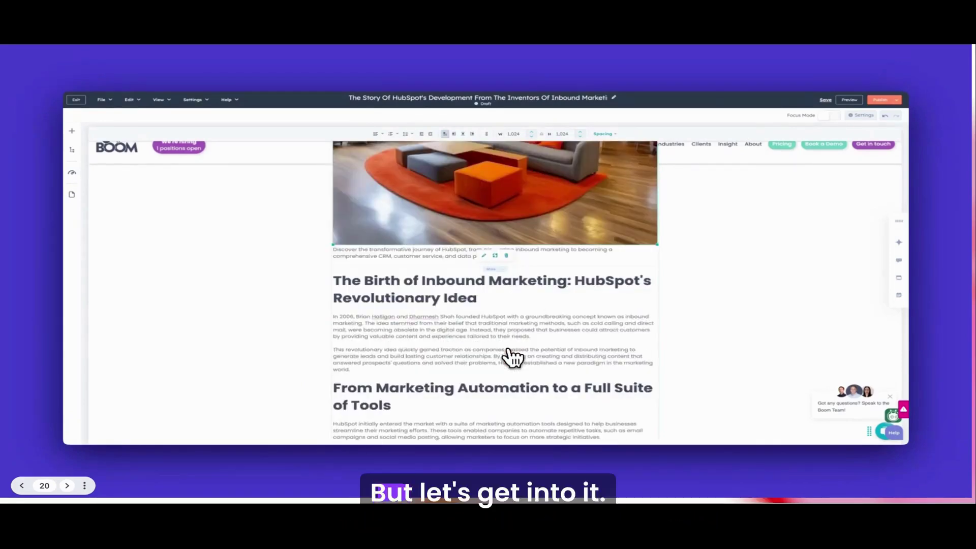
pyautogui.scroll(-5, 512, 357)
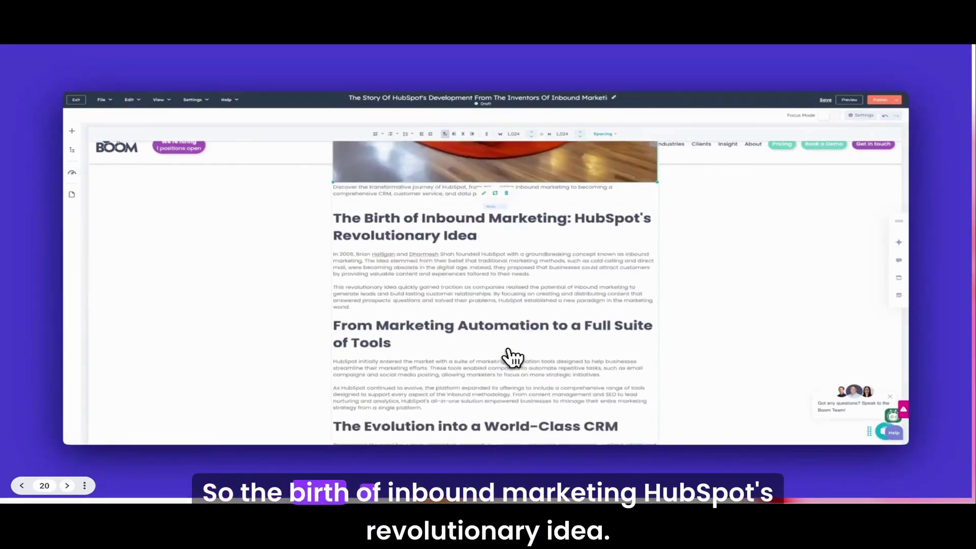
pyautogui.scroll(-6, 511, 357)
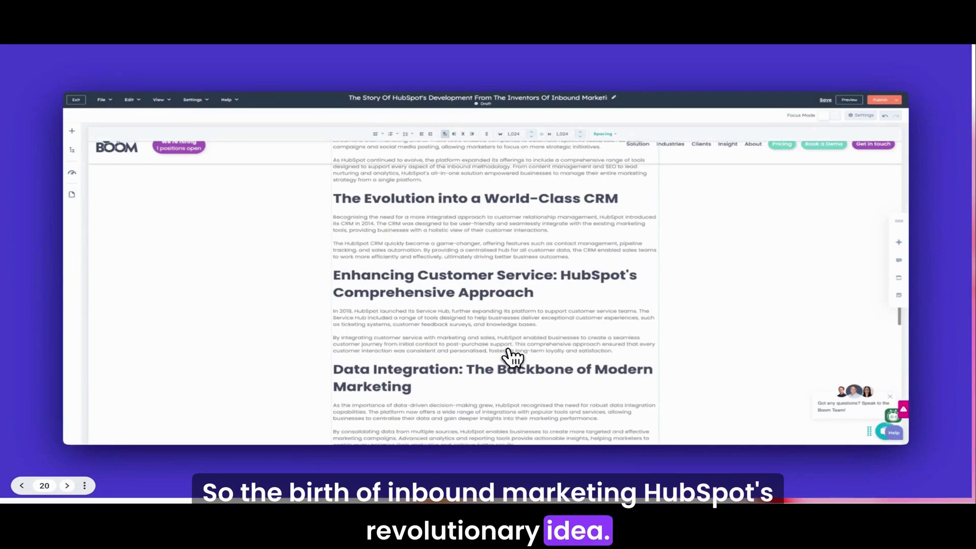
pyautogui.scroll(15, 512, 357)
pyautogui.scroll(-4, 503, 377)
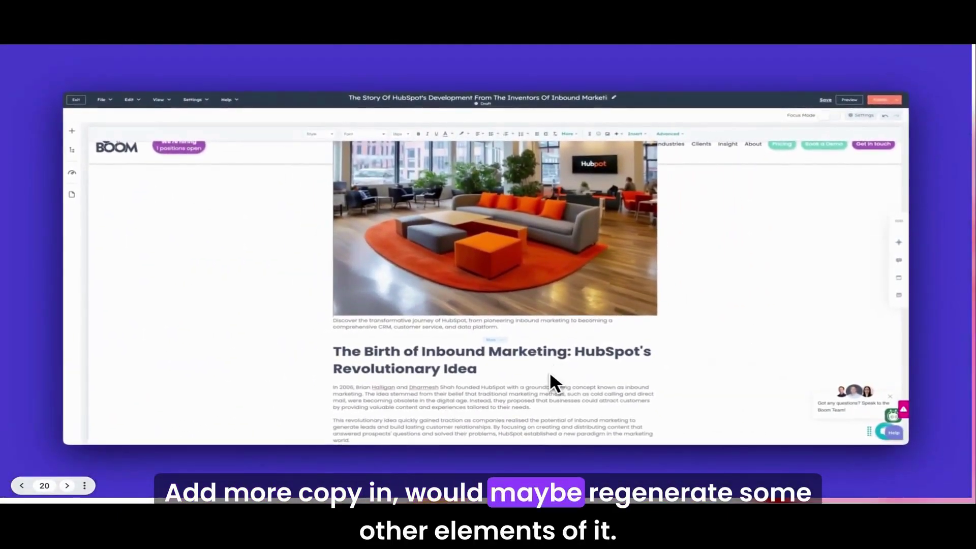
pyautogui.scroll(5, 550, 371)
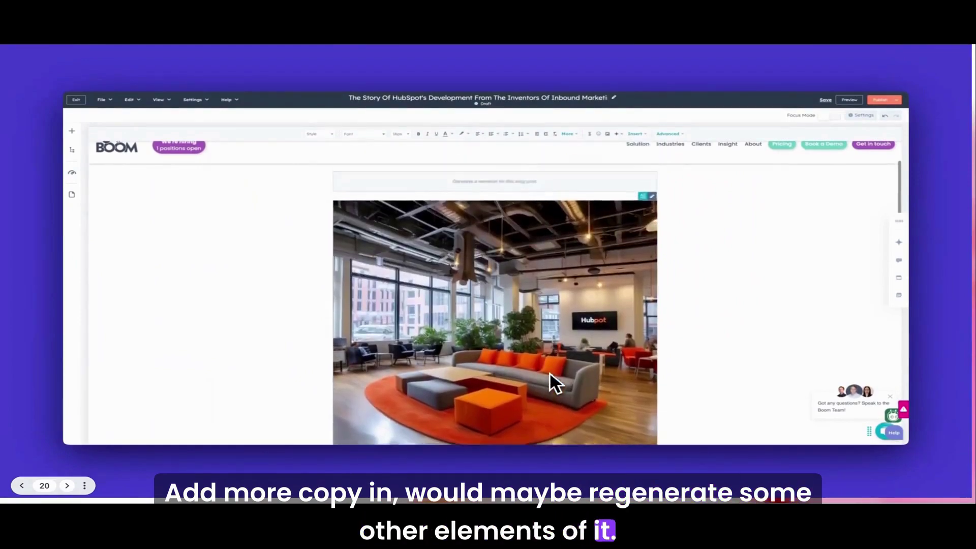
pyautogui.scroll(3, 548, 371)
pyautogui.click(480, 231)
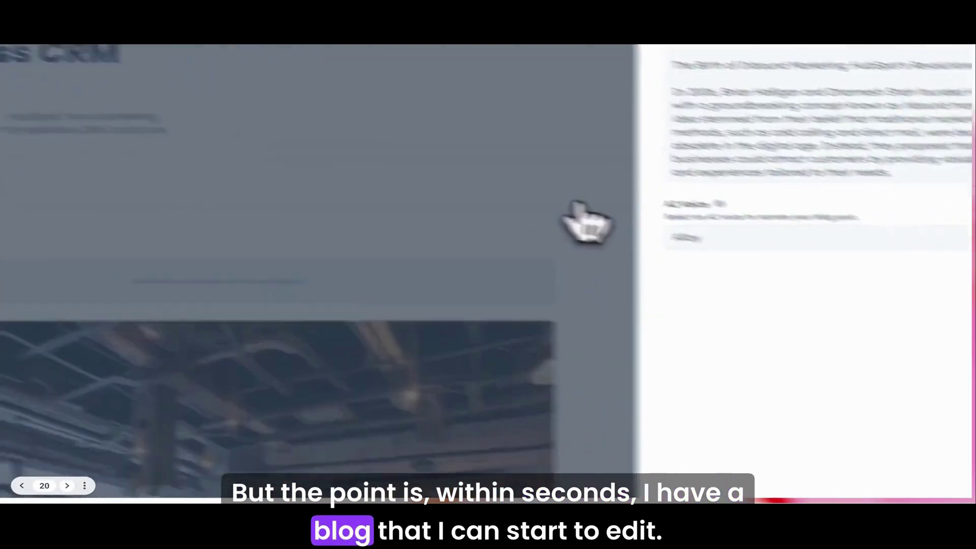
# Generate the post's narration in the Shimmer voice and play it.
pyautogui.click(689, 237)
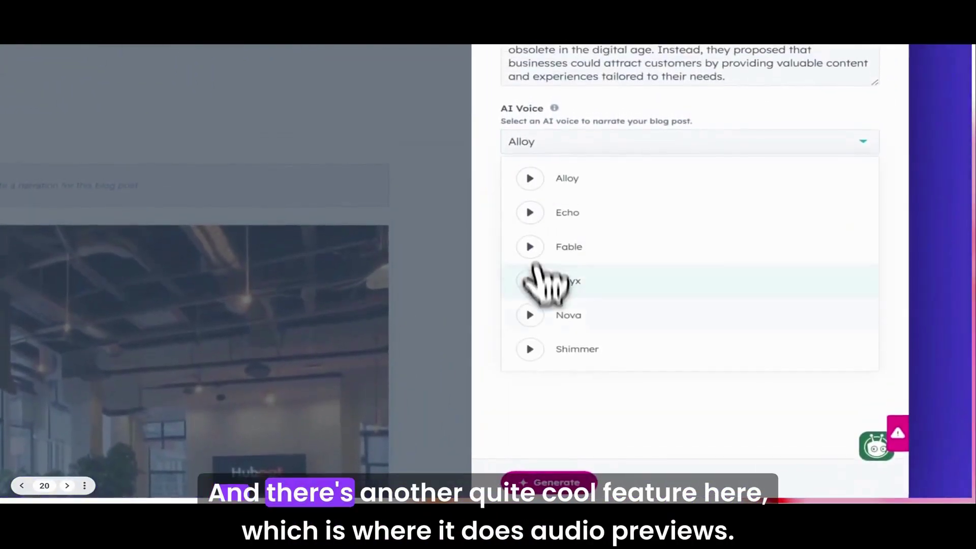
pyautogui.click(569, 349)
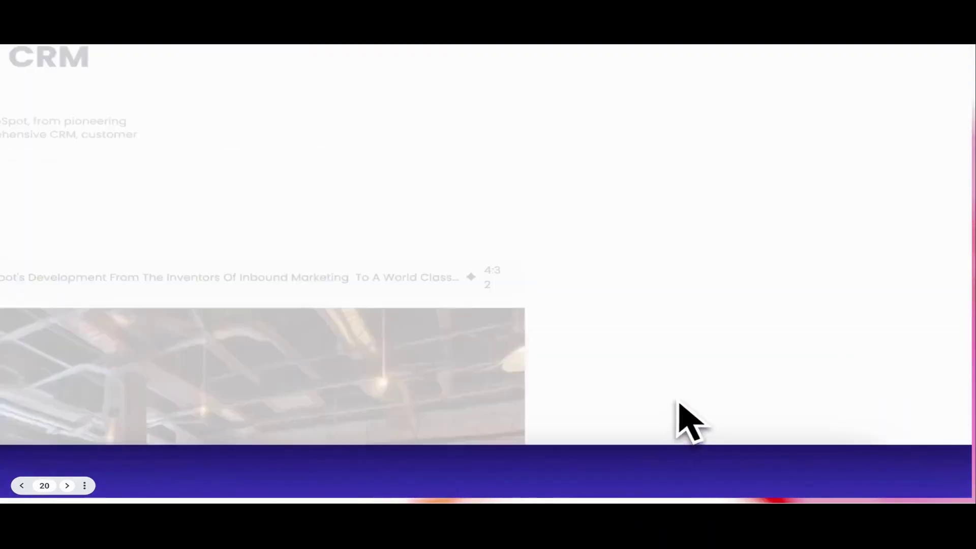
pyautogui.scroll(-5, 680, 414)
pyautogui.scroll(5, 457, 280)
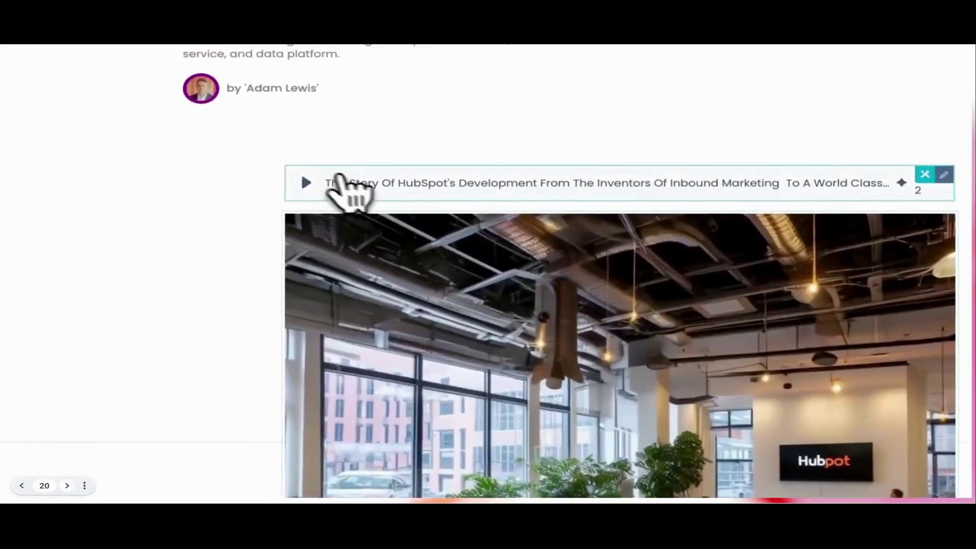
pyautogui.click(306, 183)
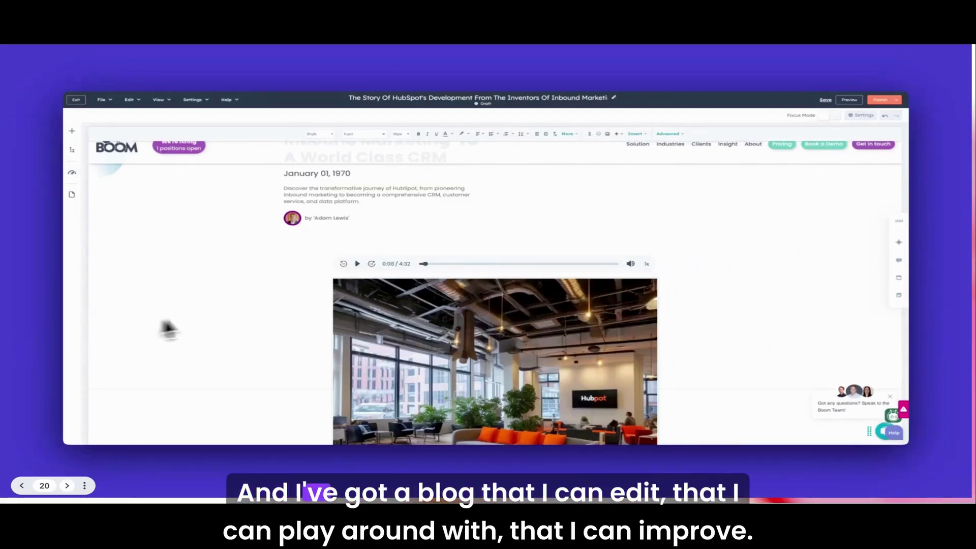
pyautogui.scroll(-10, 253, 320)
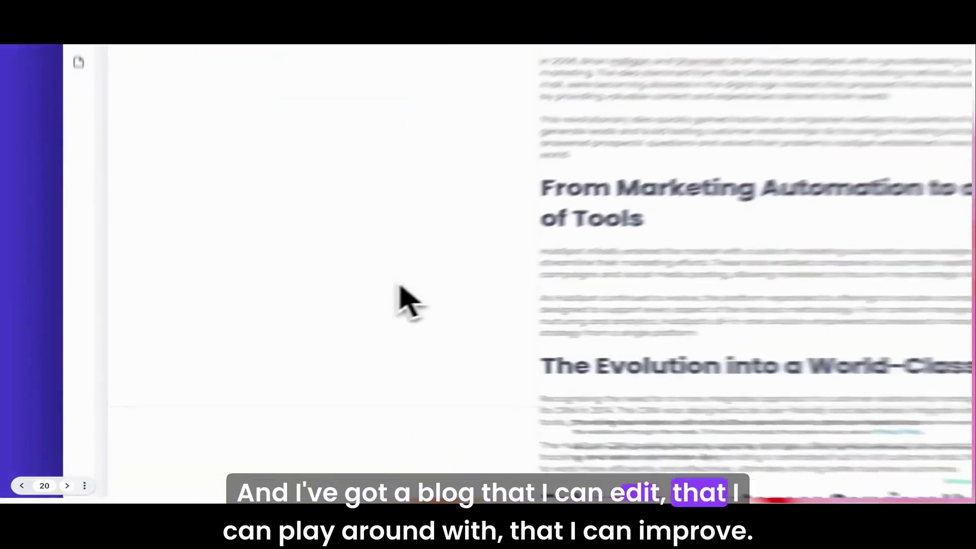
pyautogui.scroll(-10, 409, 287)
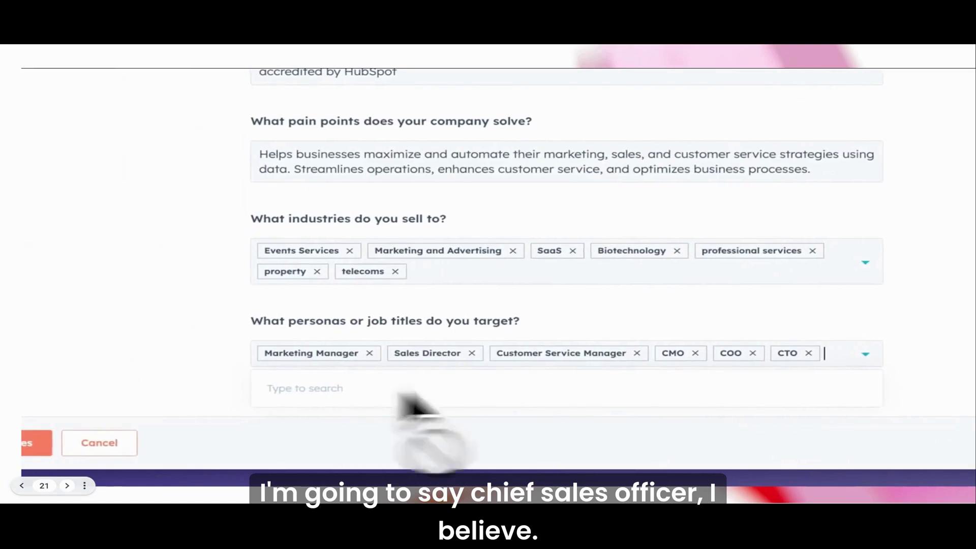
# Add 'Chief Sales Officer' as a seventh target persona and save the selling information.
pyautogui.write('Ch')
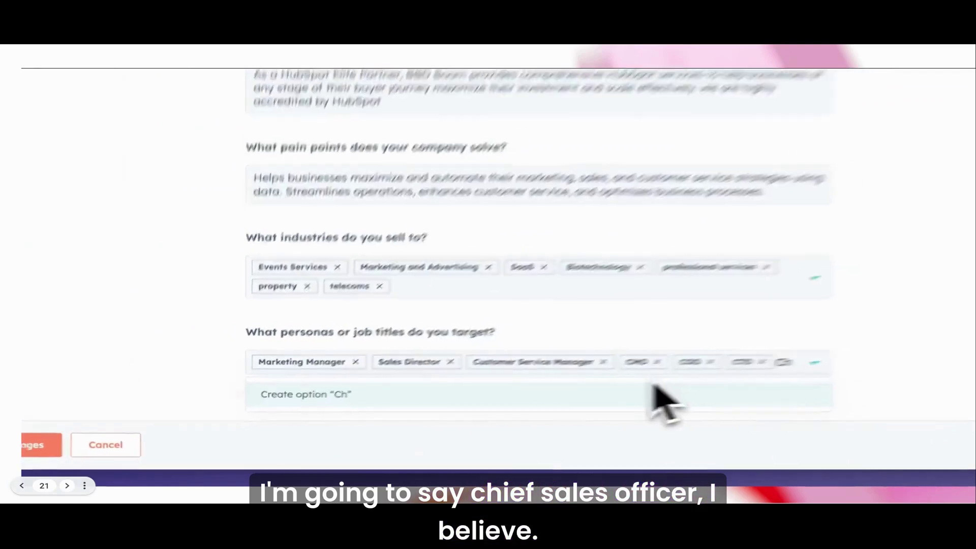
pyautogui.write('ie')
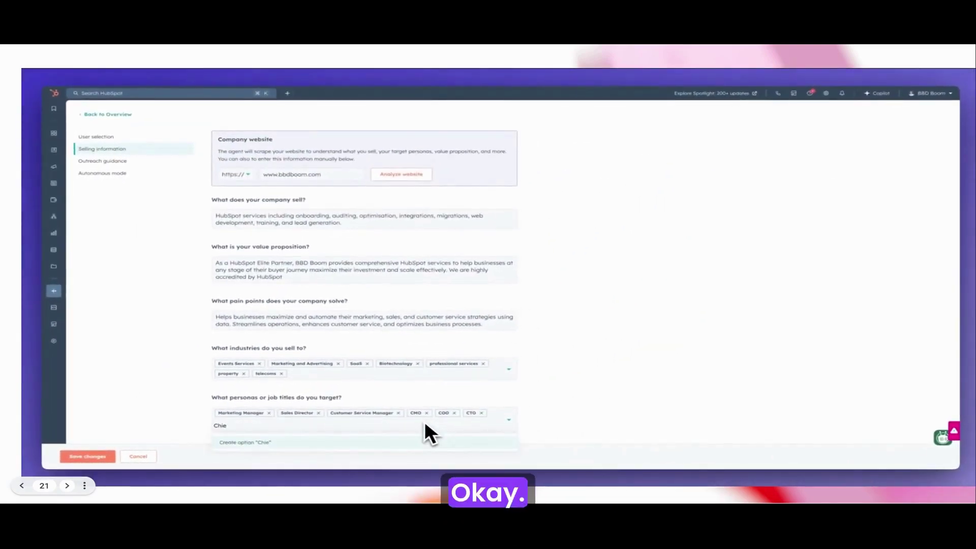
pyautogui.write('f Sales')
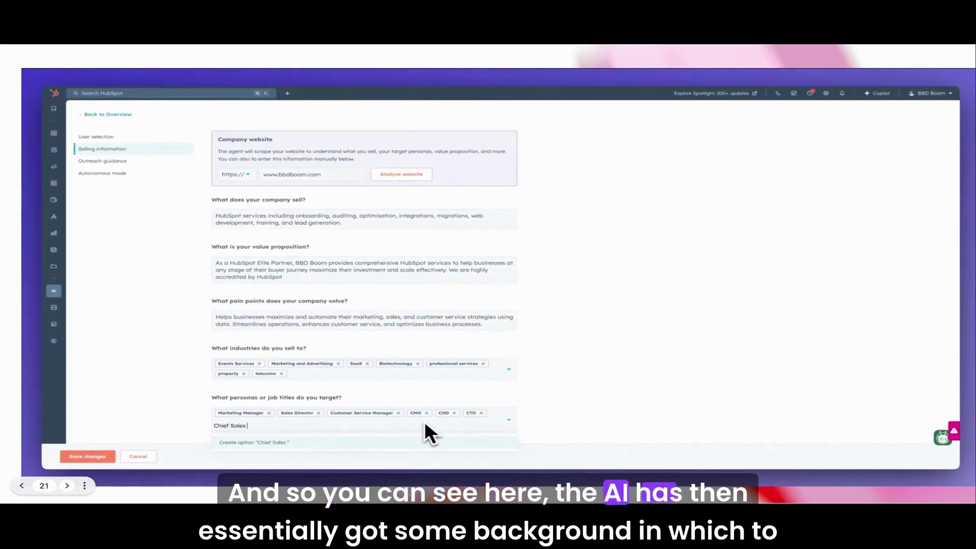
pyautogui.write(' Officer')
pyautogui.press('Return')
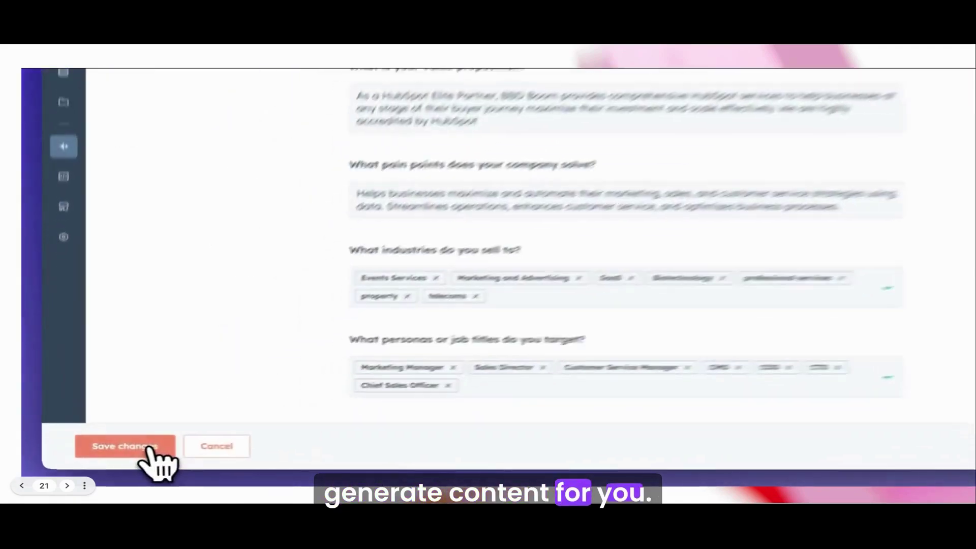
pyautogui.click(151, 447)
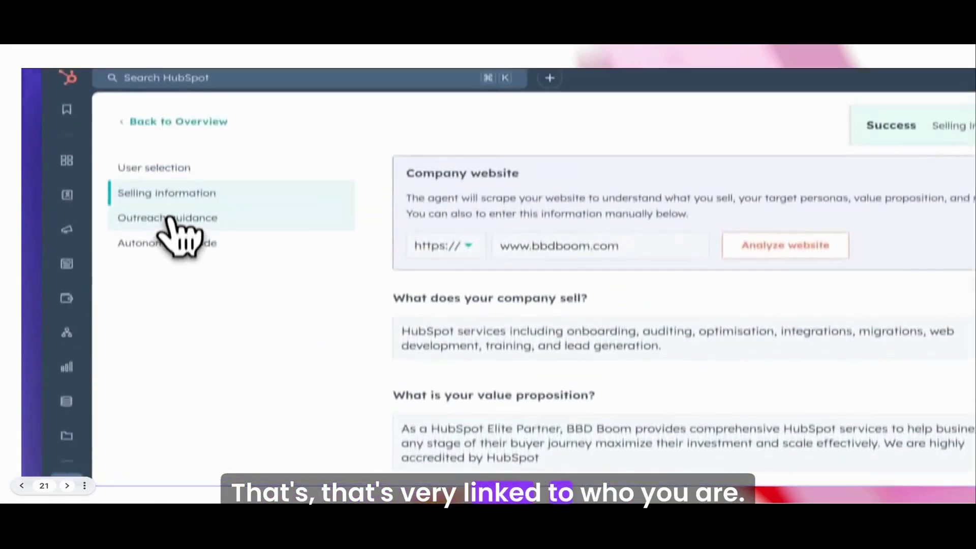
# Check the outreach guidance and autonomy settings, then open the enrollment setup from the Enroll dropdown.
pyautogui.click(170, 239)
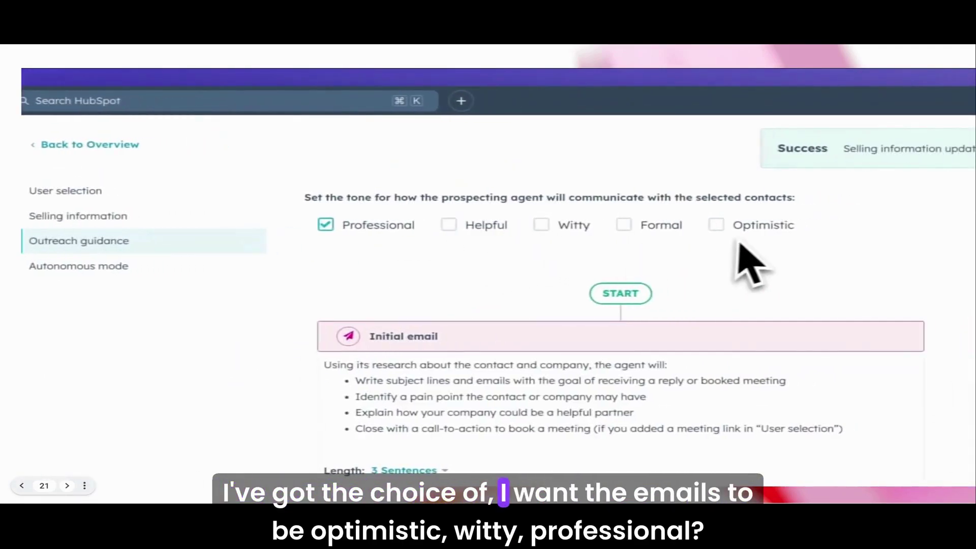
pyautogui.click(104, 267)
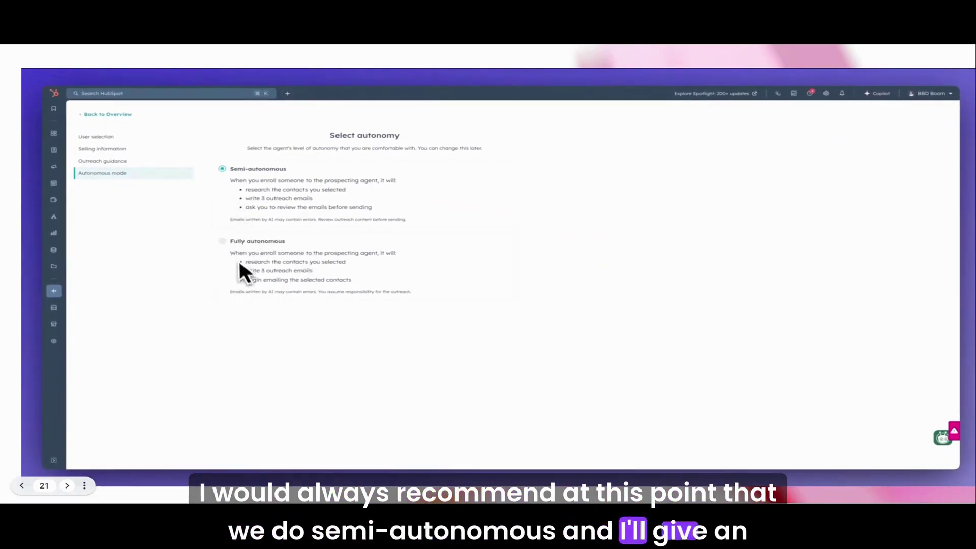
pyautogui.click(122, 116)
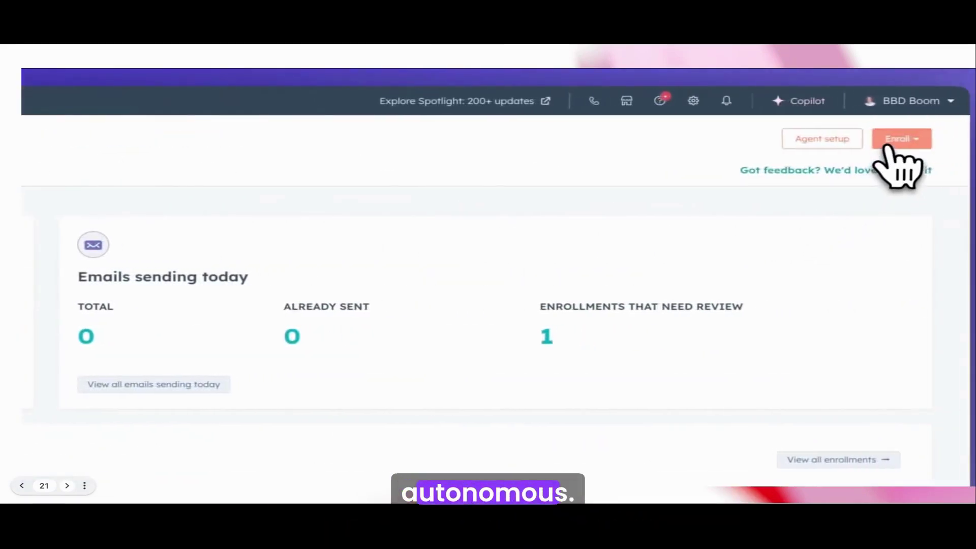
pyautogui.click(891, 142)
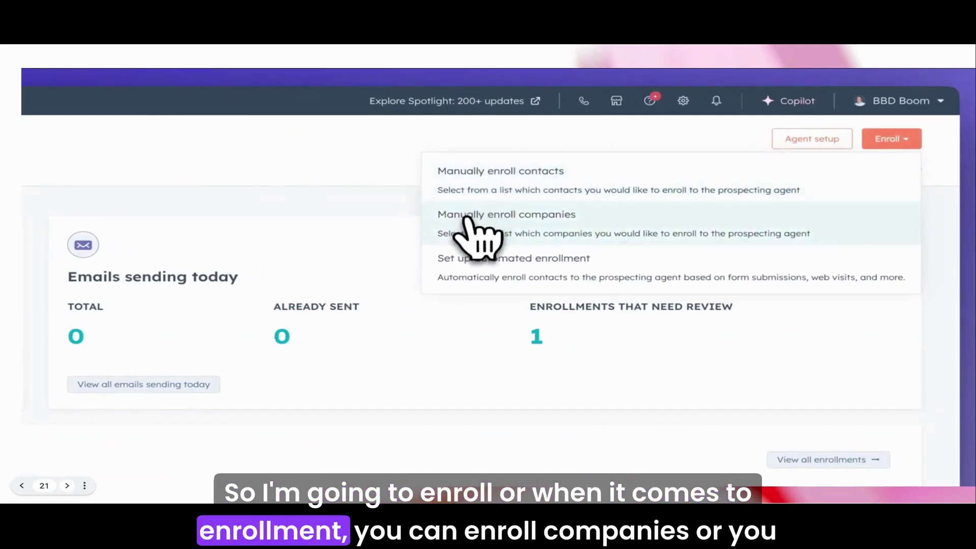
pyautogui.click(475, 269)
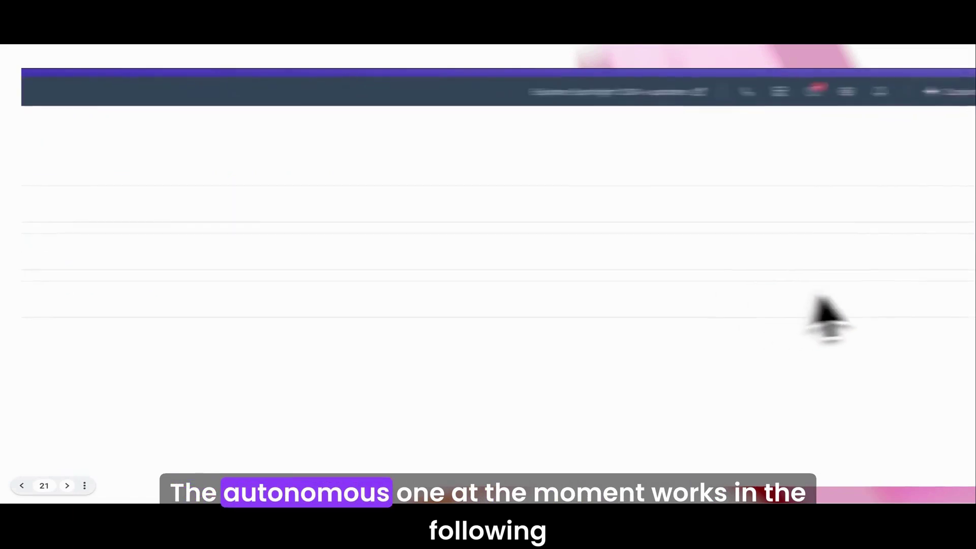
# Switch off the days-since-last-engagement enrollment ruleset and confirm turning it off.
pyautogui.click(893, 262)
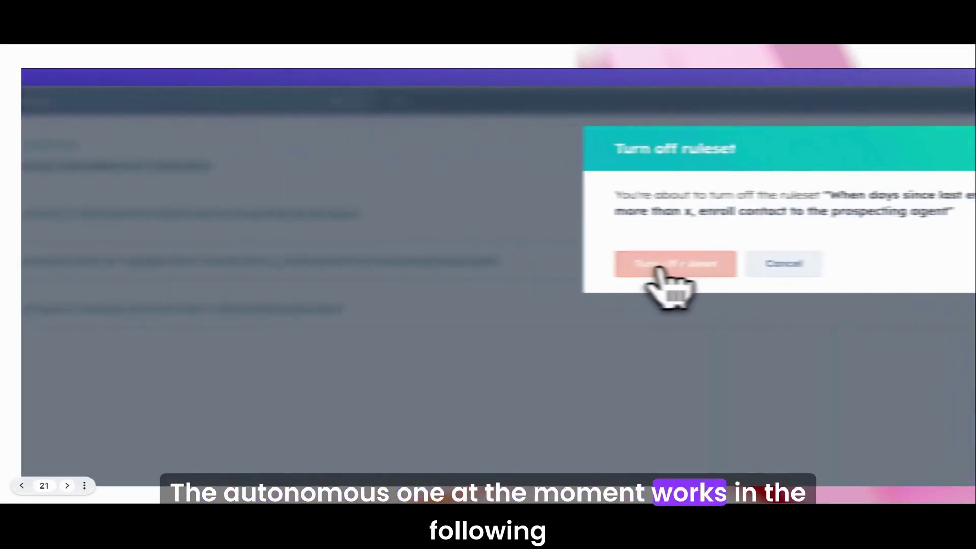
pyautogui.click(285, 263)
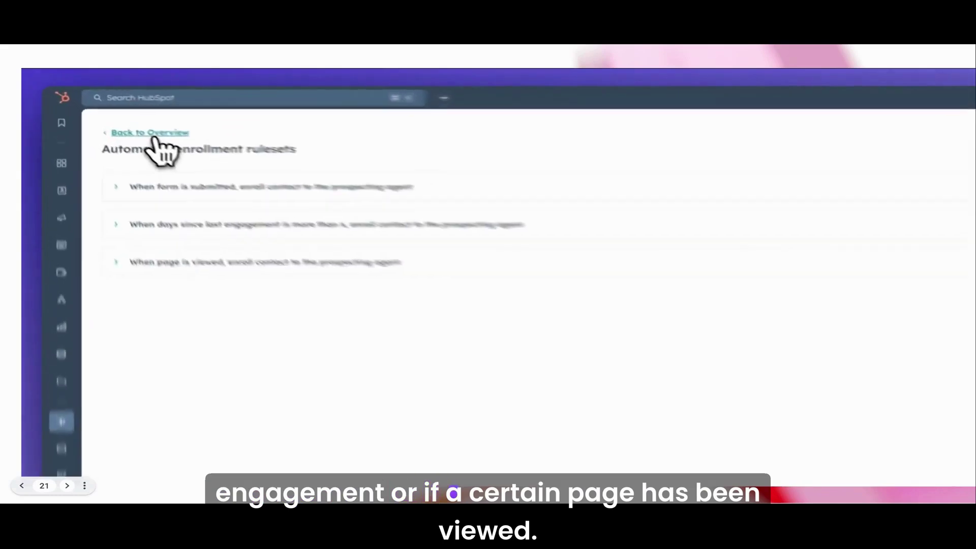
# Go back to the prospecting agent overview from the enrollment setup.
pyautogui.click(108, 114)
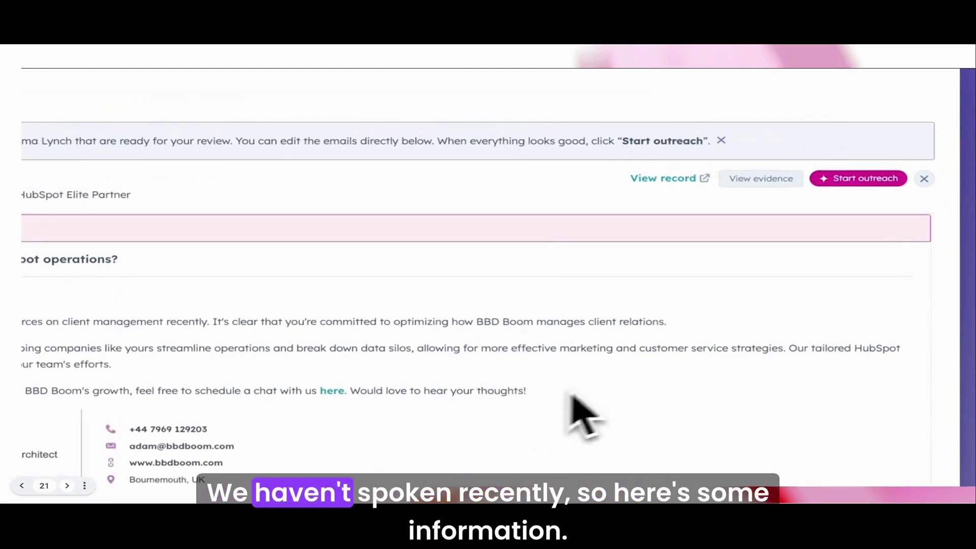
# Show the email evidence and expand the contact research, company research and company values summaries.
pyautogui.click(766, 180)
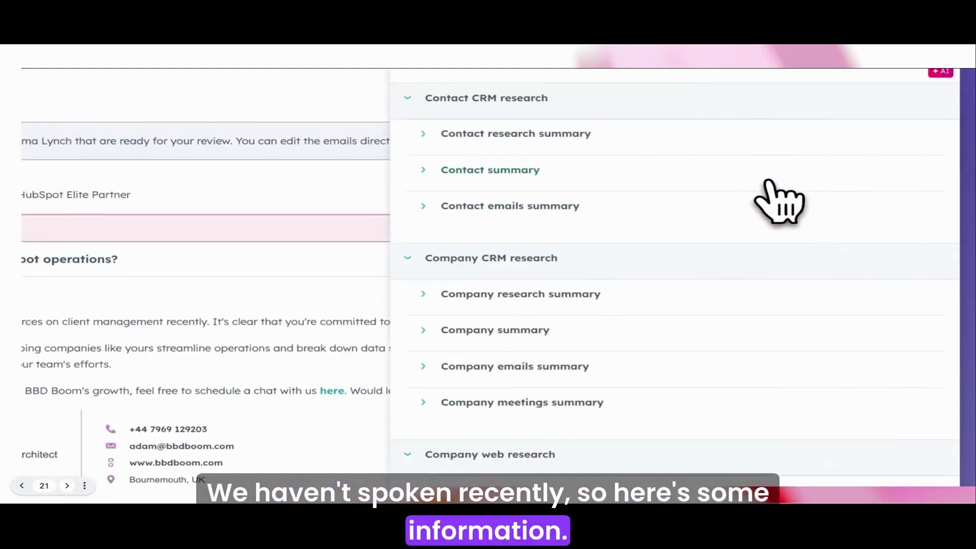
pyautogui.click(475, 141)
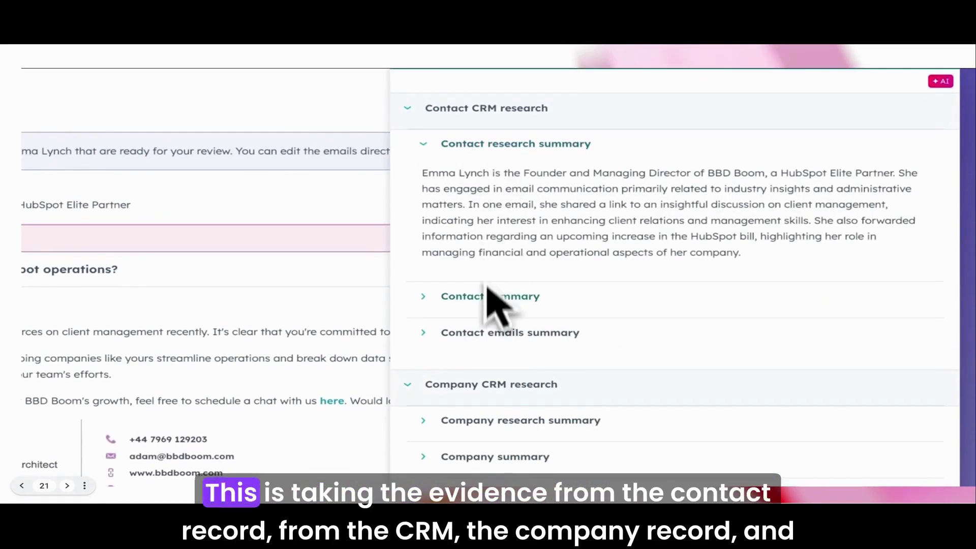
pyautogui.scroll(-4, 489, 307)
pyautogui.click(501, 209)
pyautogui.scroll(-1, 508, 234)
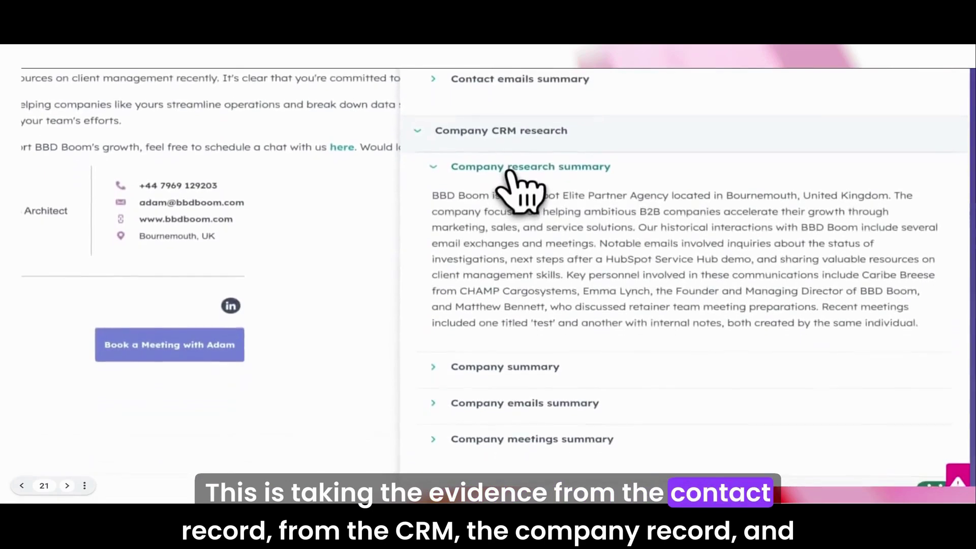
pyautogui.scroll(-3, 498, 240)
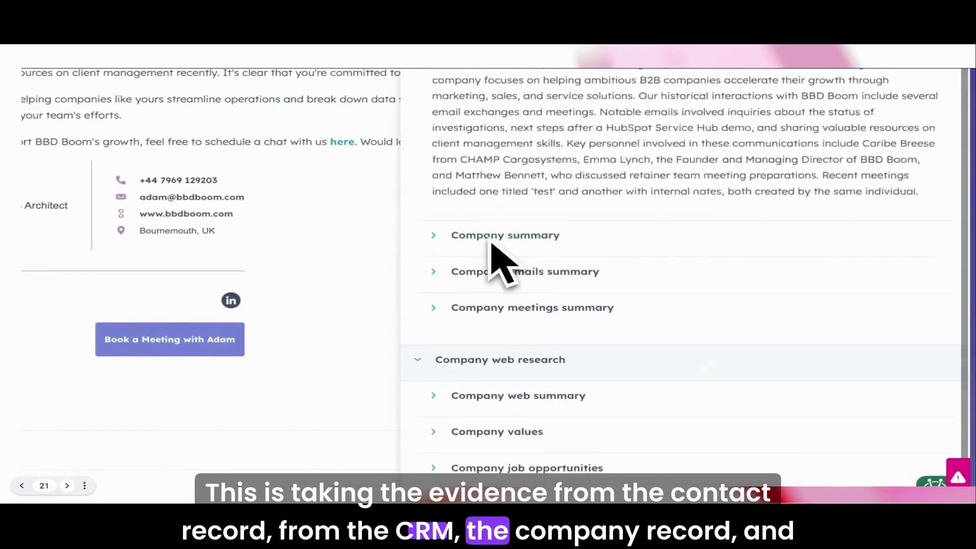
pyautogui.click(478, 388)
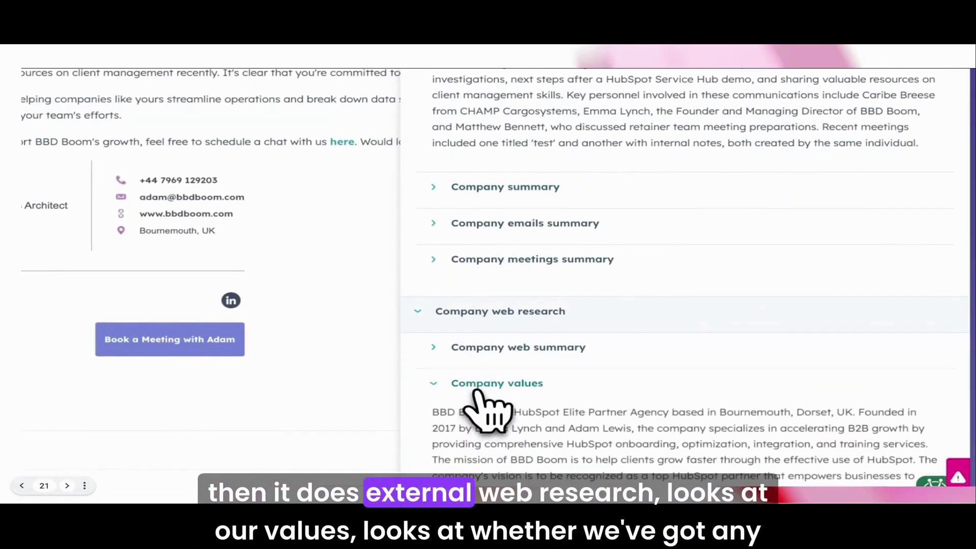
pyautogui.scroll(-7, 471, 391)
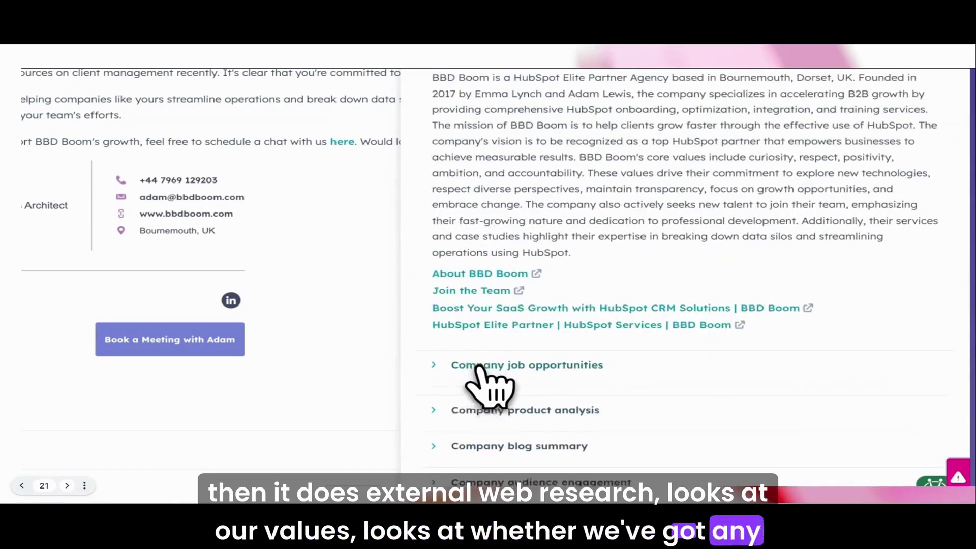
pyautogui.scroll(-1, 488, 388)
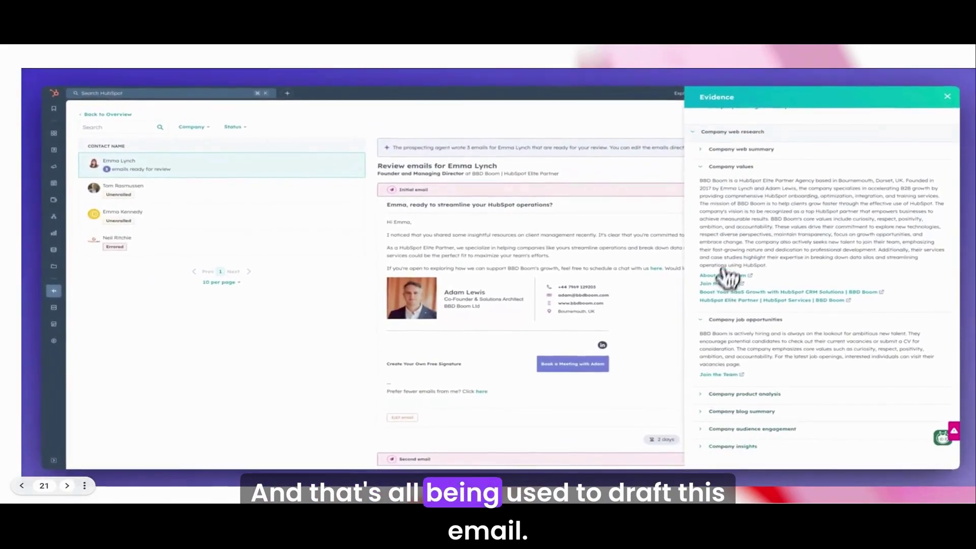
pyautogui.scroll(10, 727, 277)
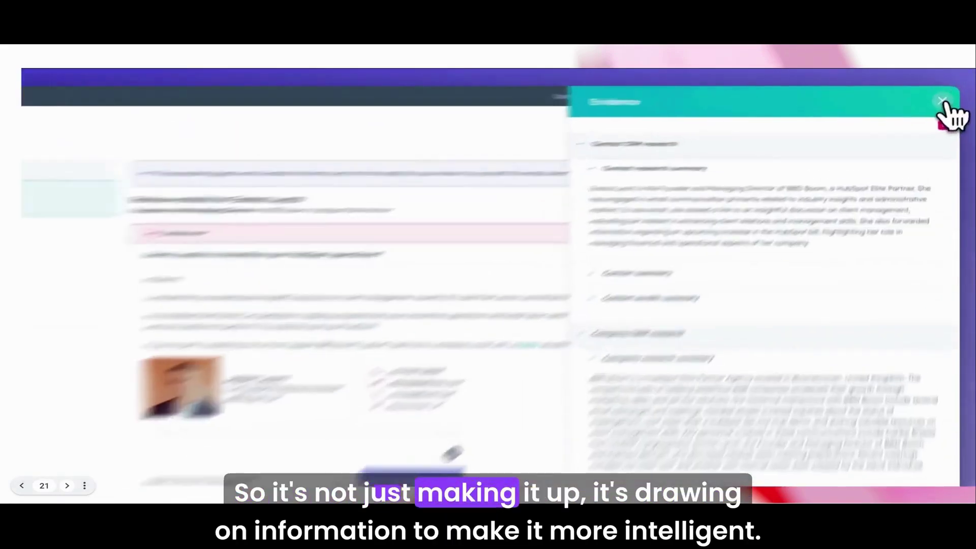
# Close the evidence panel, end the first draft with 'Best wishes' plus the sender's name, then save.
pyautogui.click(951, 97)
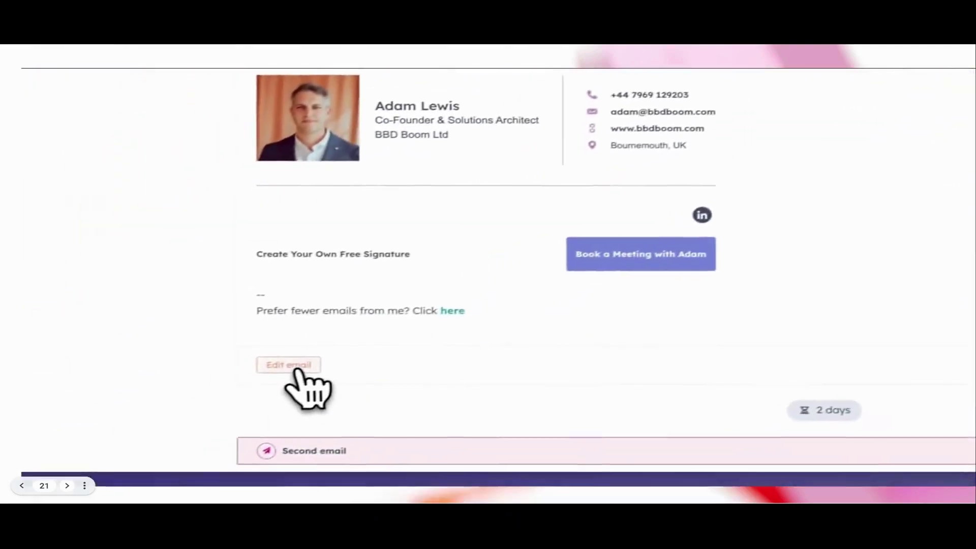
pyautogui.click(223, 383)
pyautogui.click(939, 74)
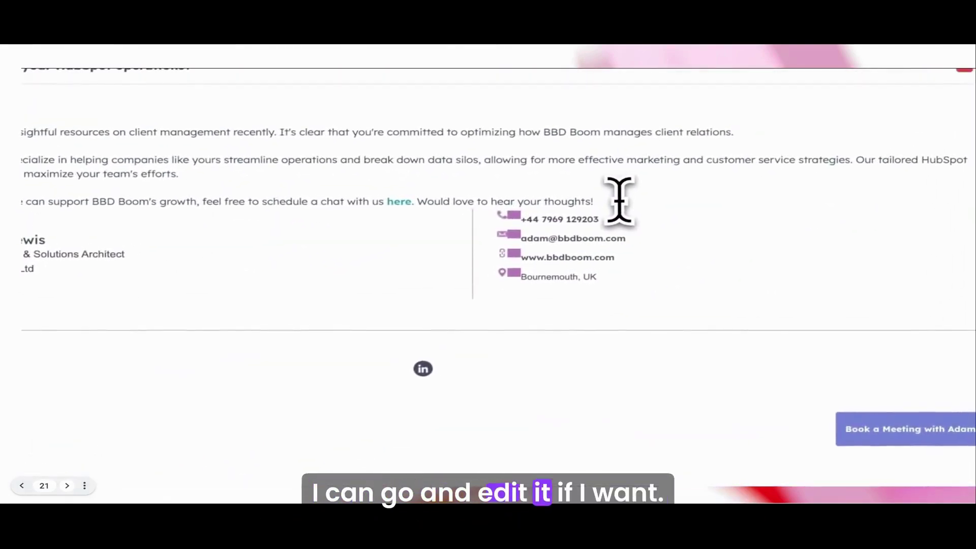
pyautogui.press('Return')
pyautogui.write('Best wishes')
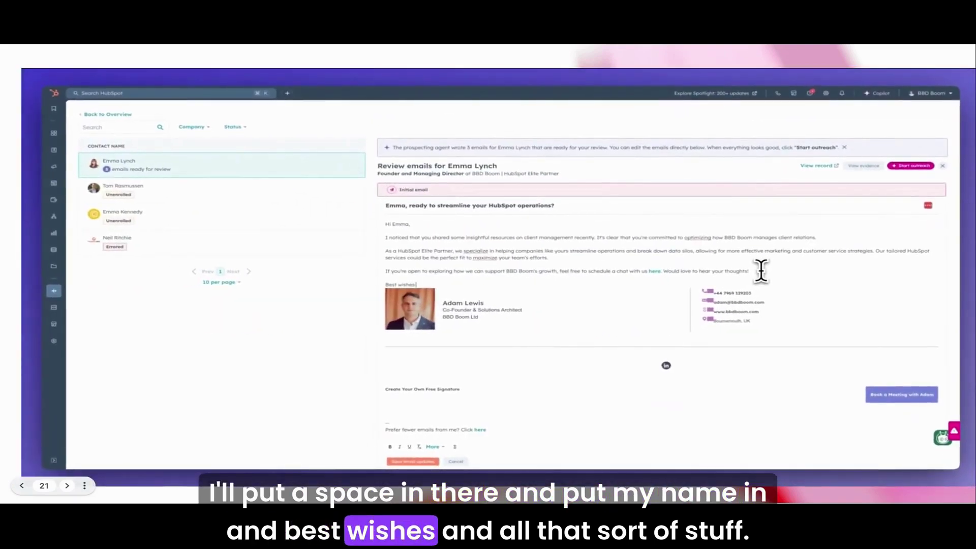
pyautogui.press('Return')
pyautogui.write('Adam')
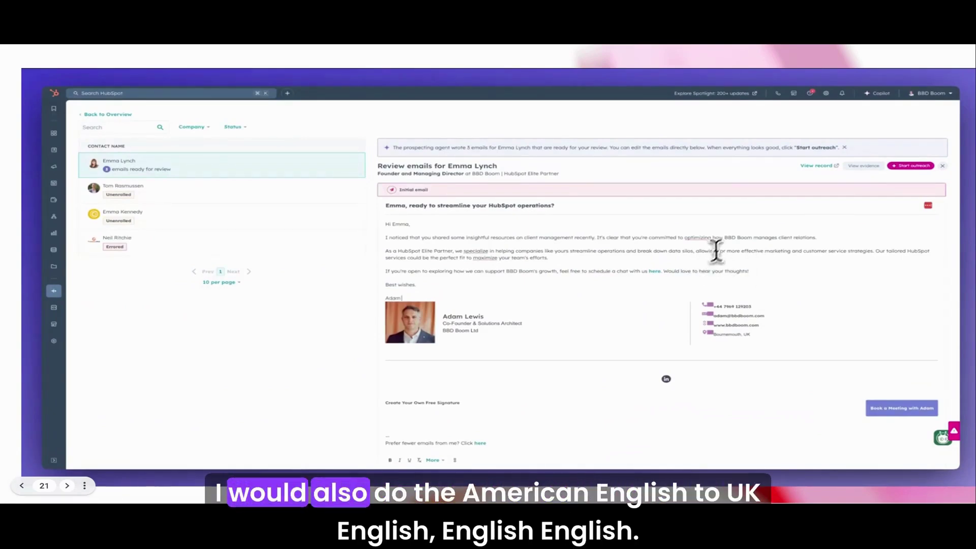
pyautogui.scroll(-2, 534, 320)
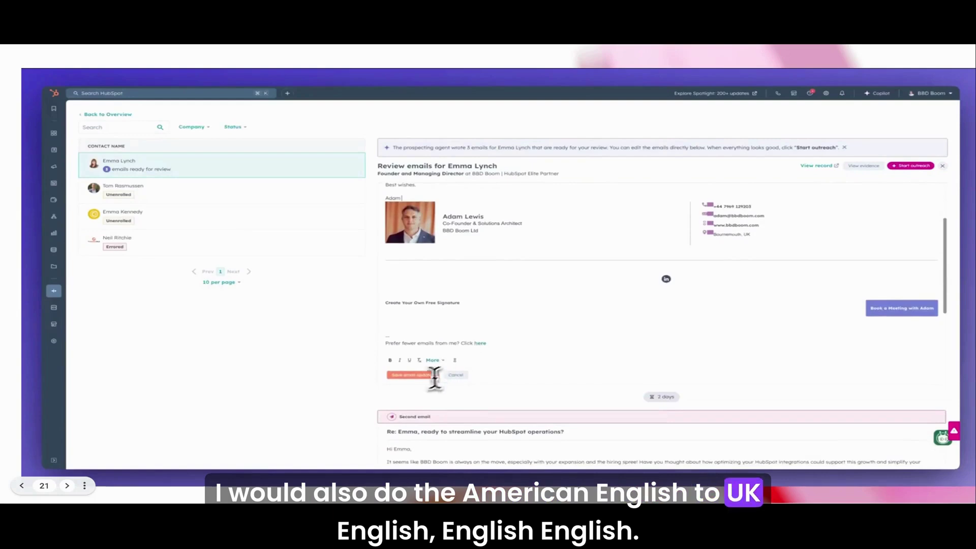
pyautogui.click(422, 379)
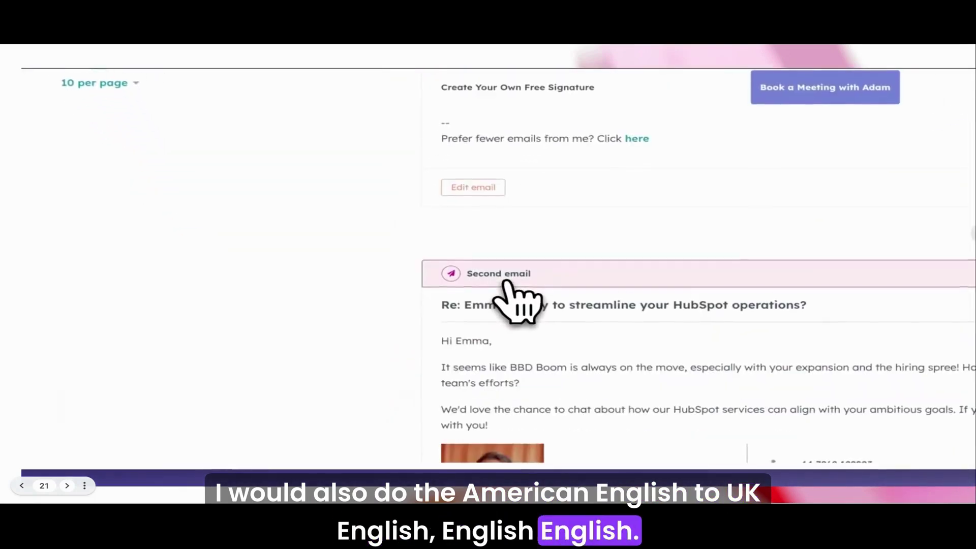
pyautogui.scroll(-2, 508, 284)
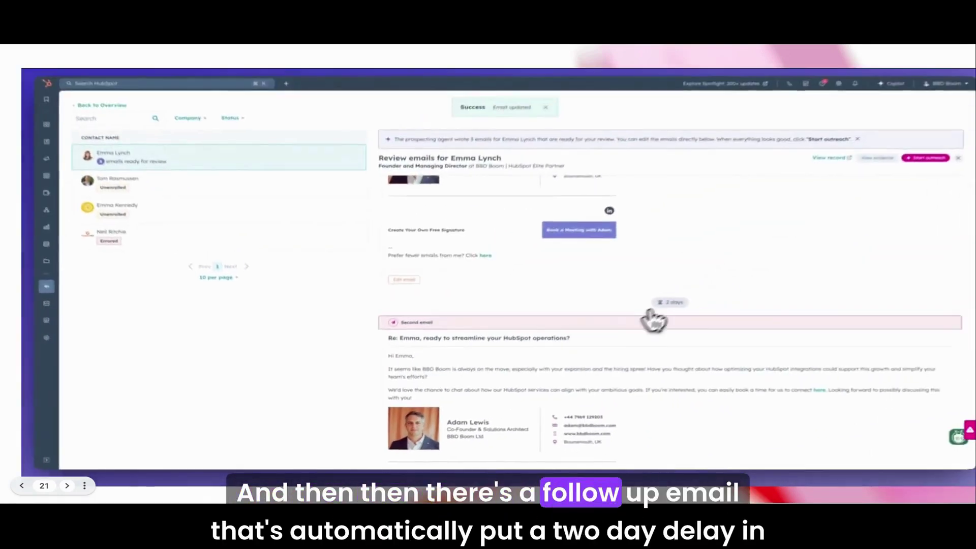
# Launch the email outreach for this contact and go back to the agent overview.
pyautogui.scroll(-4, 604, 364)
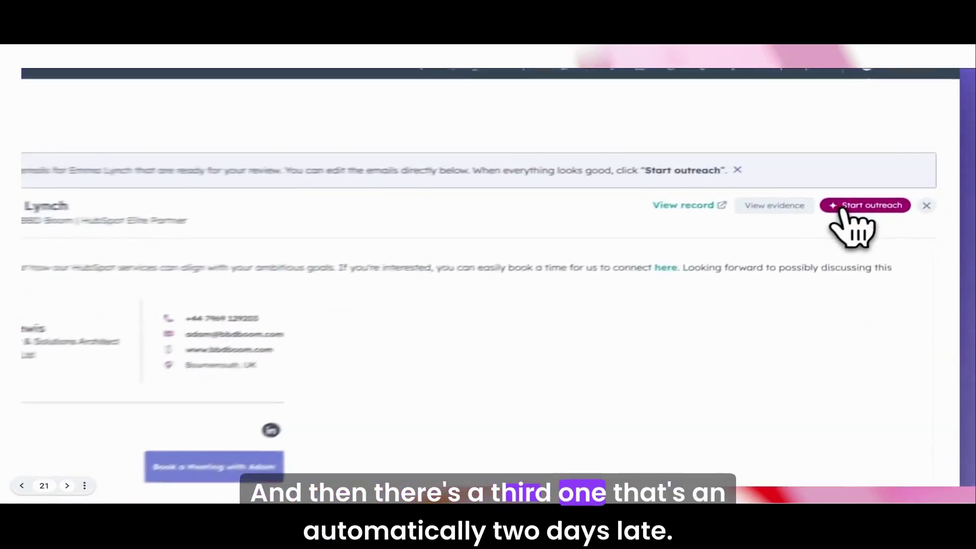
pyautogui.click(834, 214)
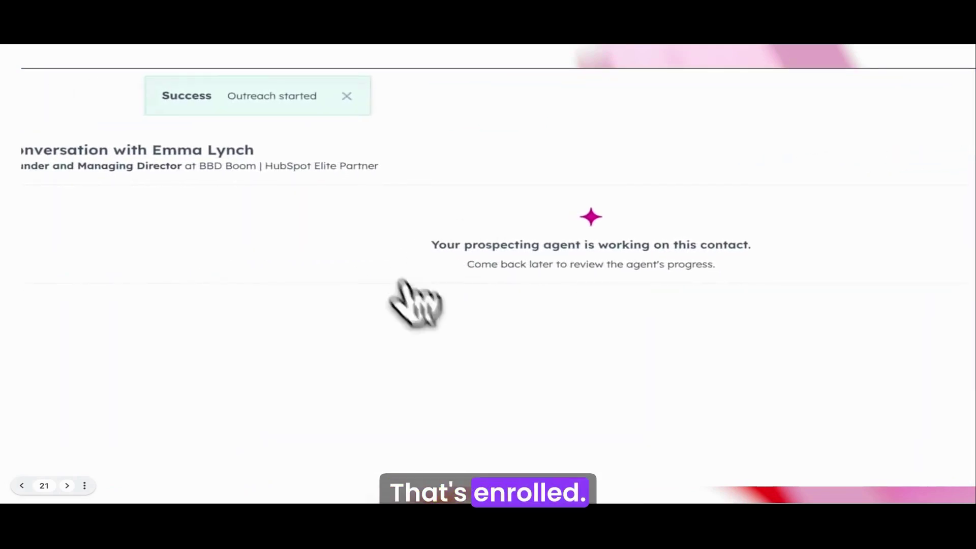
pyautogui.click(84, 145)
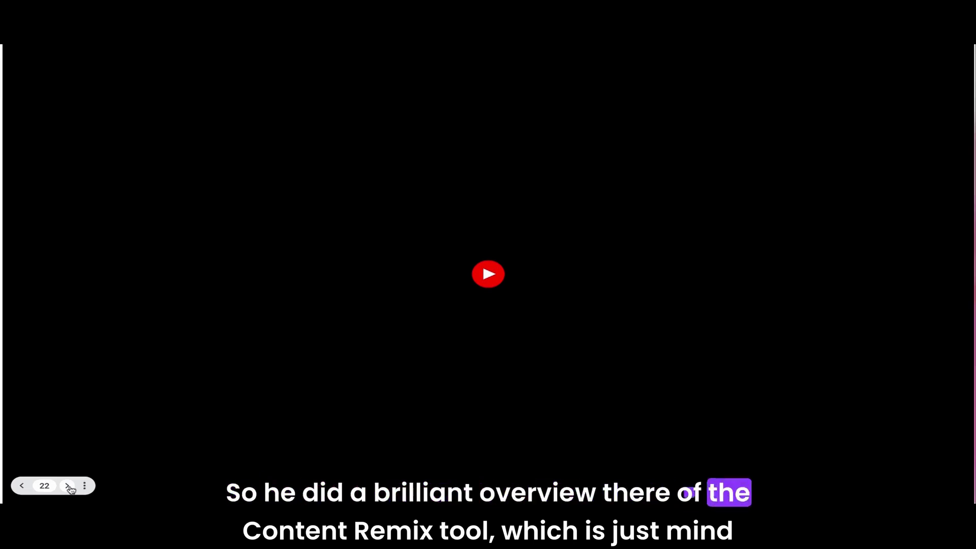
# Advance to slide 23, 'Customer Agent', with the BoomBot AI Assistant test chat.
pyautogui.press('Right')
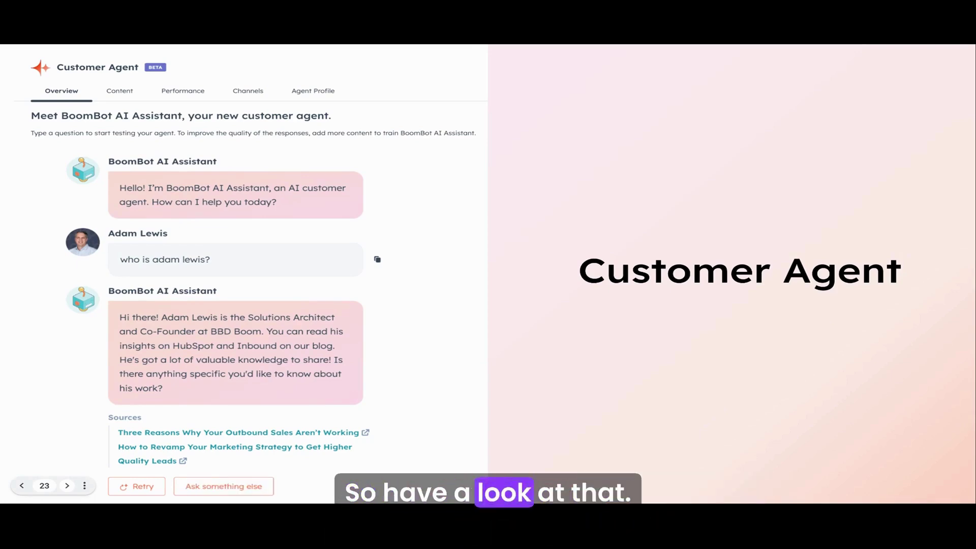
# Advance past the AI platform overview to slide 25, Data Enrichment 'Supporting Features'.
pyautogui.press('Right')
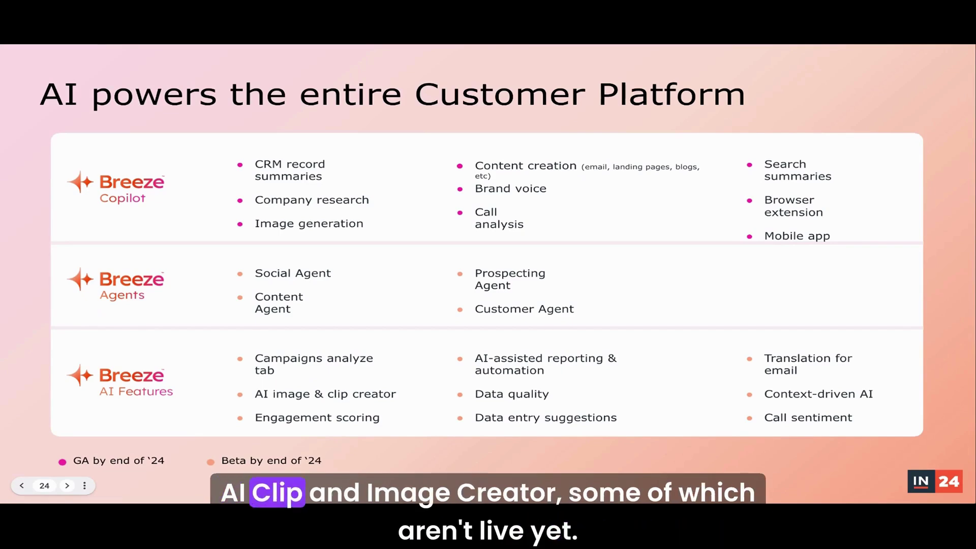
pyautogui.press('Right')
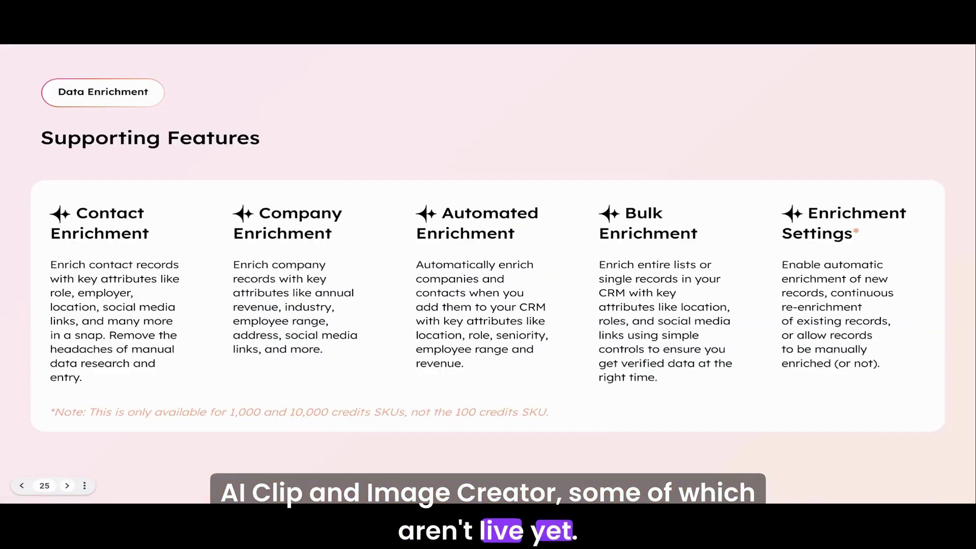